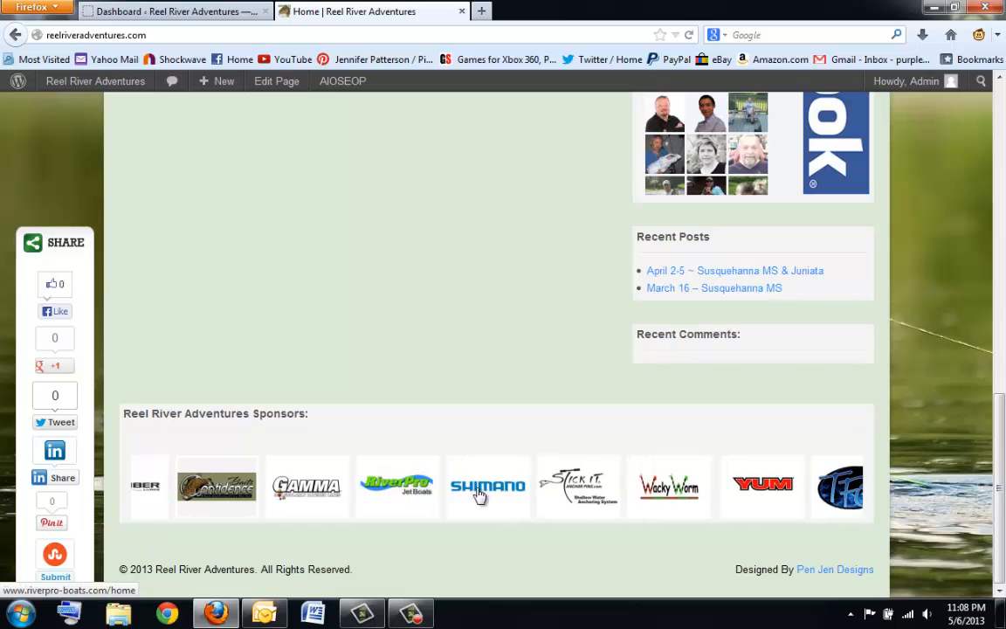
Switch to Snagit Editor and open the Bomber-300x214 image from the ReelRiver pictures folder.
left_click(931, 8)
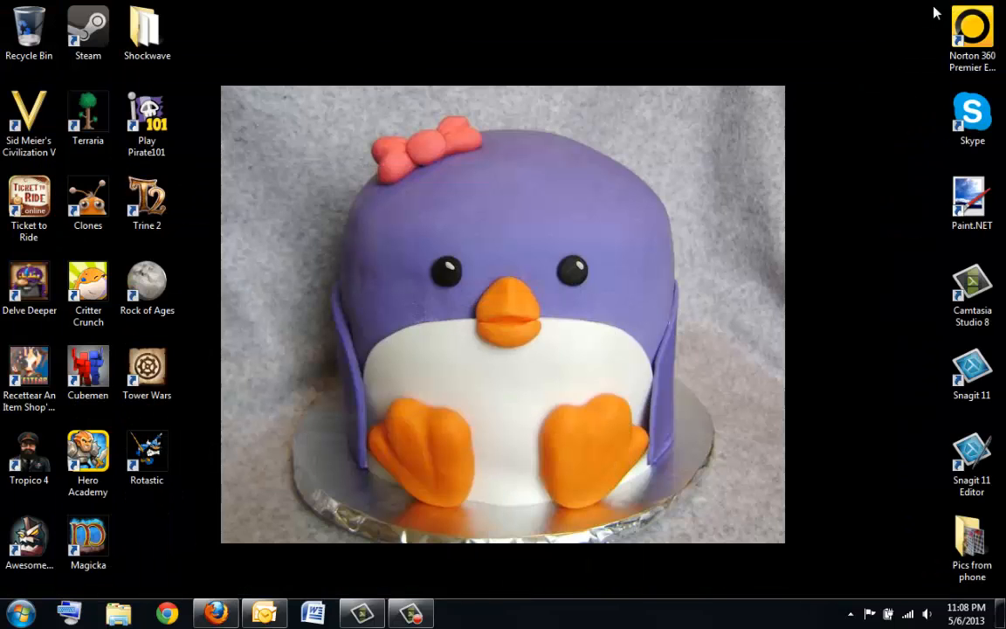
left_click(976, 451)
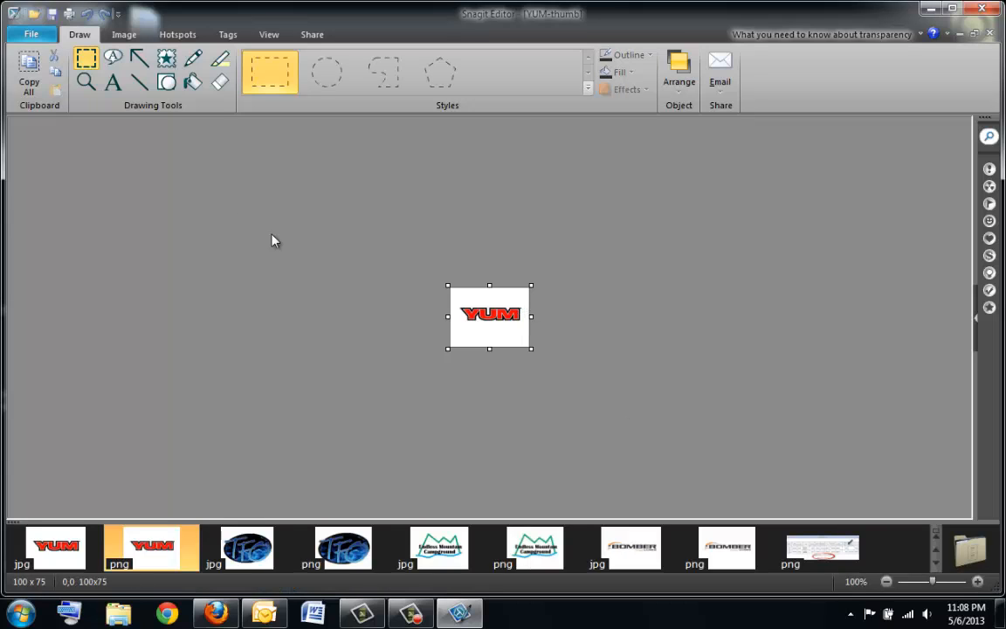
left_click(36, 14)
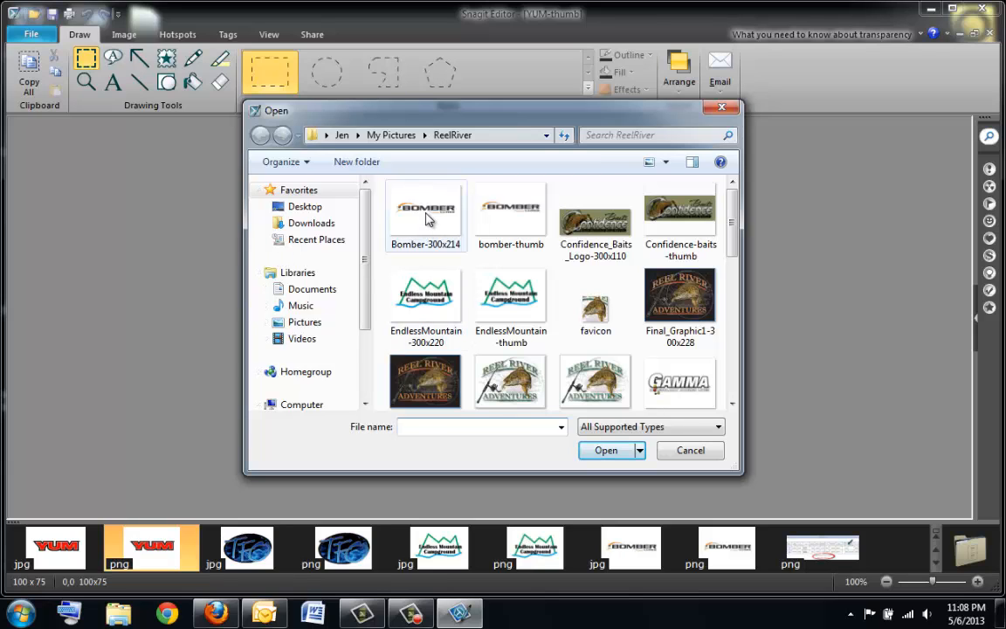
double_click(426, 218)
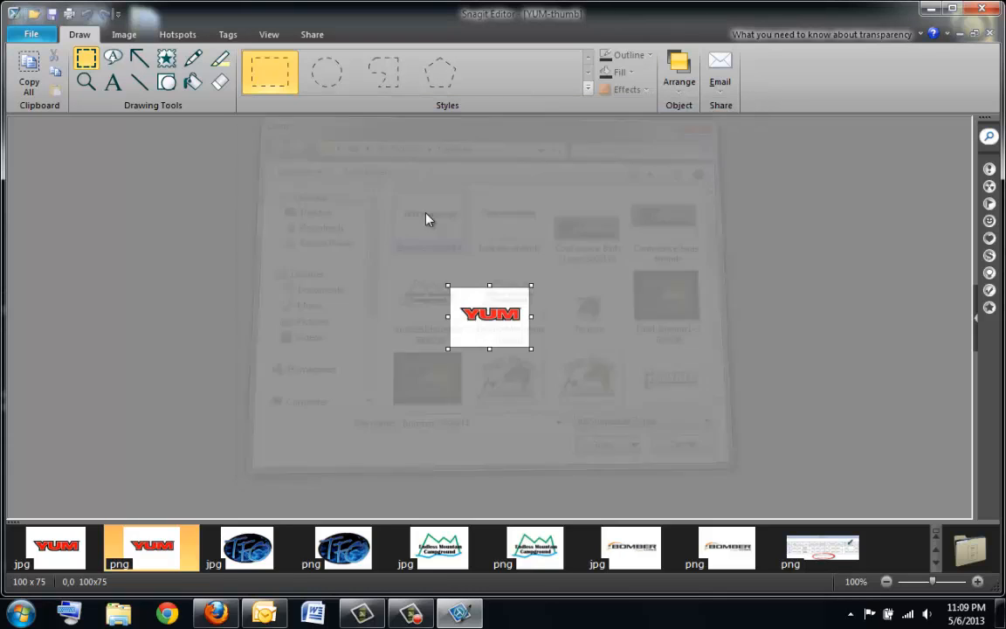
Resize the Bomber image to a width of 100 pixels with its proportions locked.
left_click(123, 34)
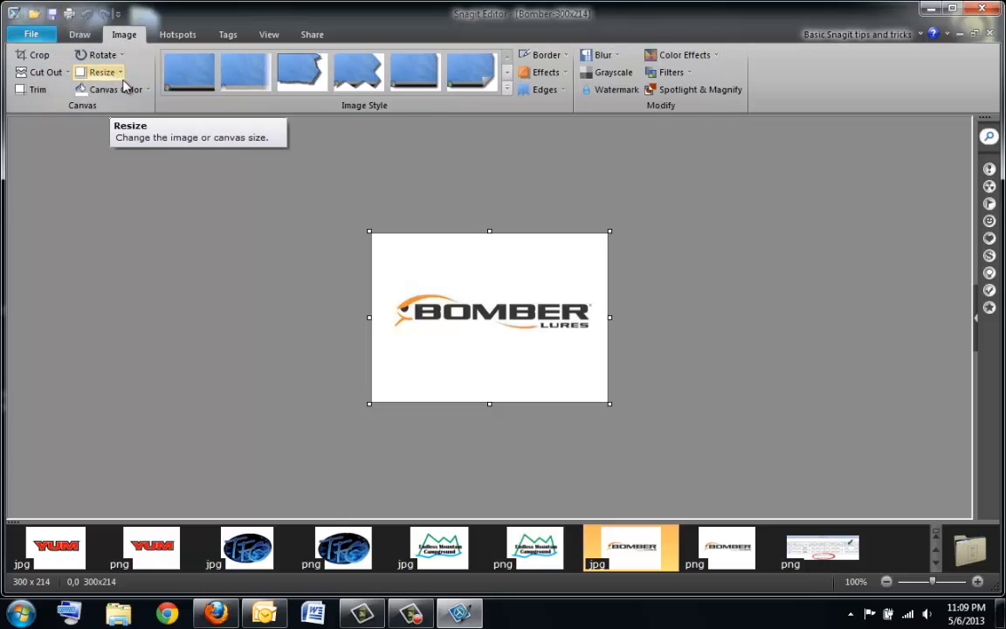
left_click(122, 74)
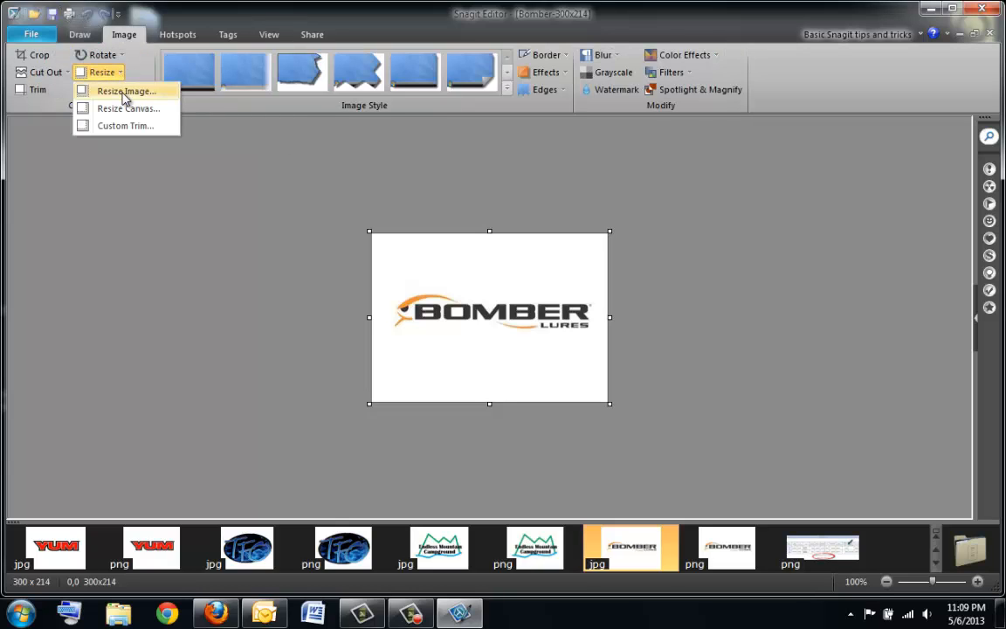
left_click(124, 92)
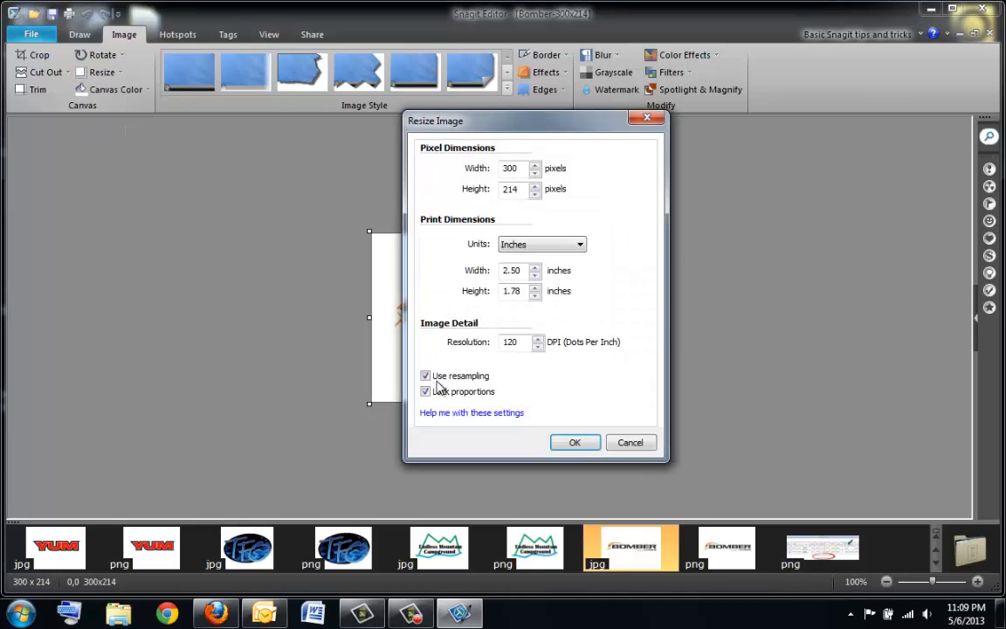
left_click(504, 168)
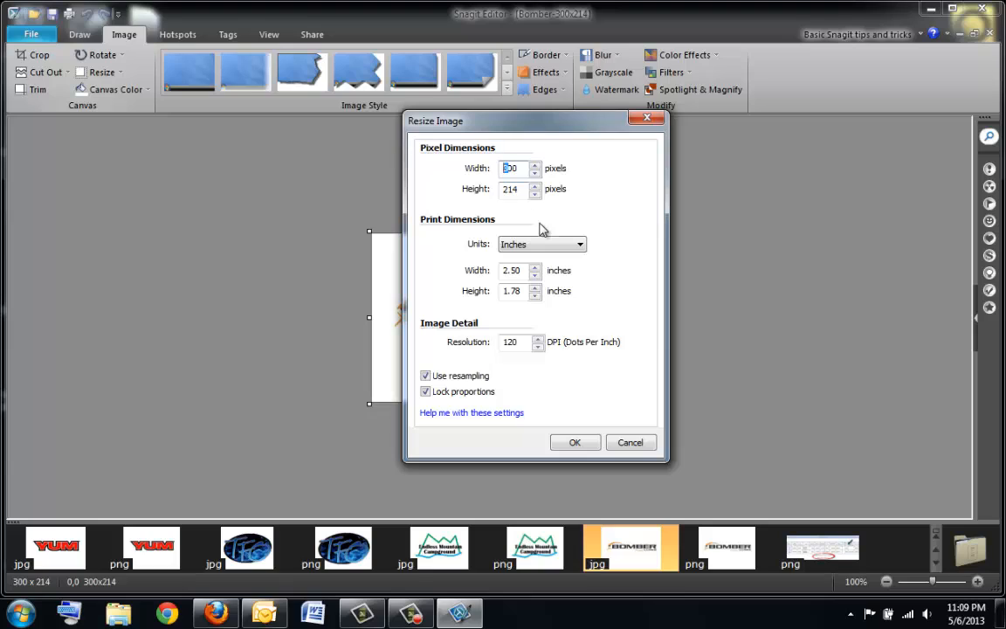
type("1")
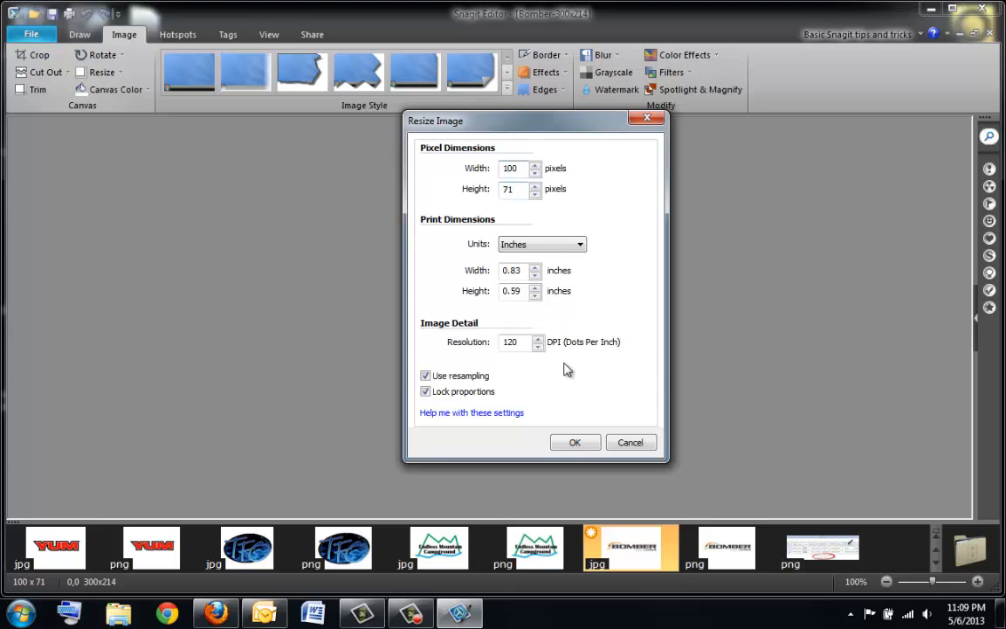
left_click(577, 442)
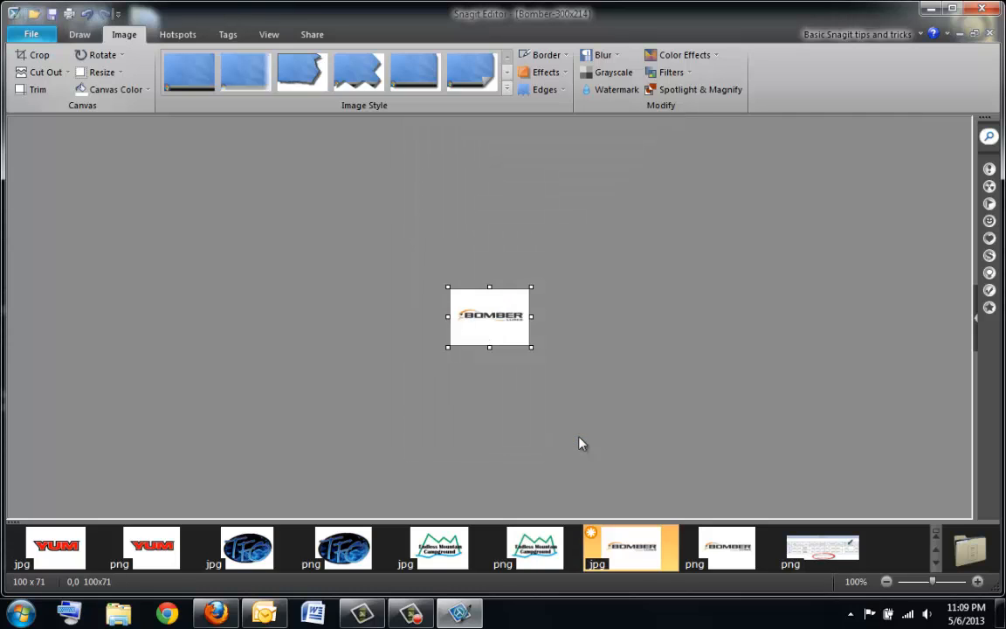
Resize the Bomber image's canvas to a height of 75 pixels with the image placed in the center.
left_click(124, 75)
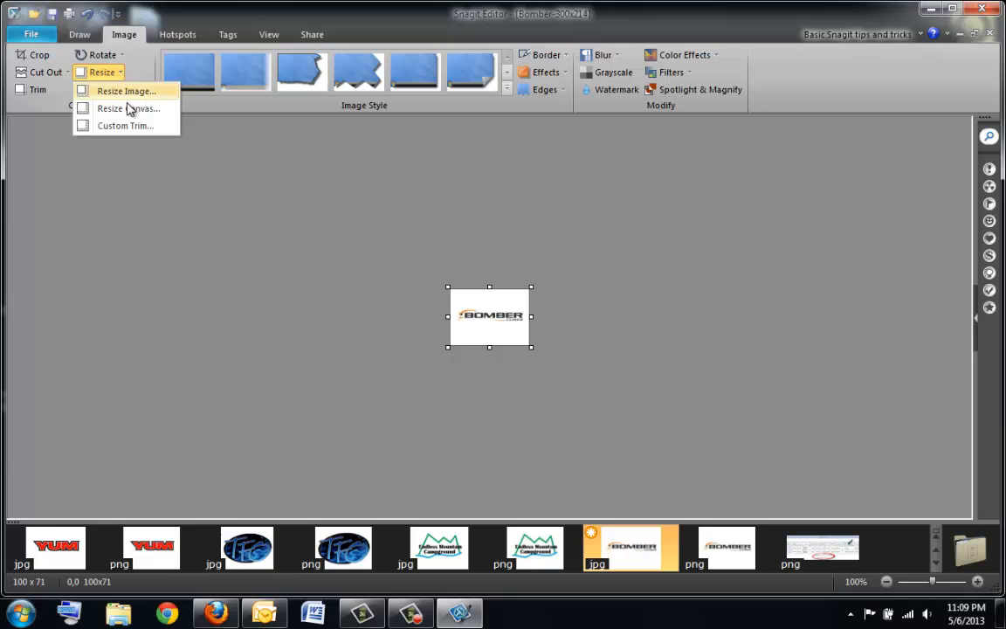
left_click(131, 109)
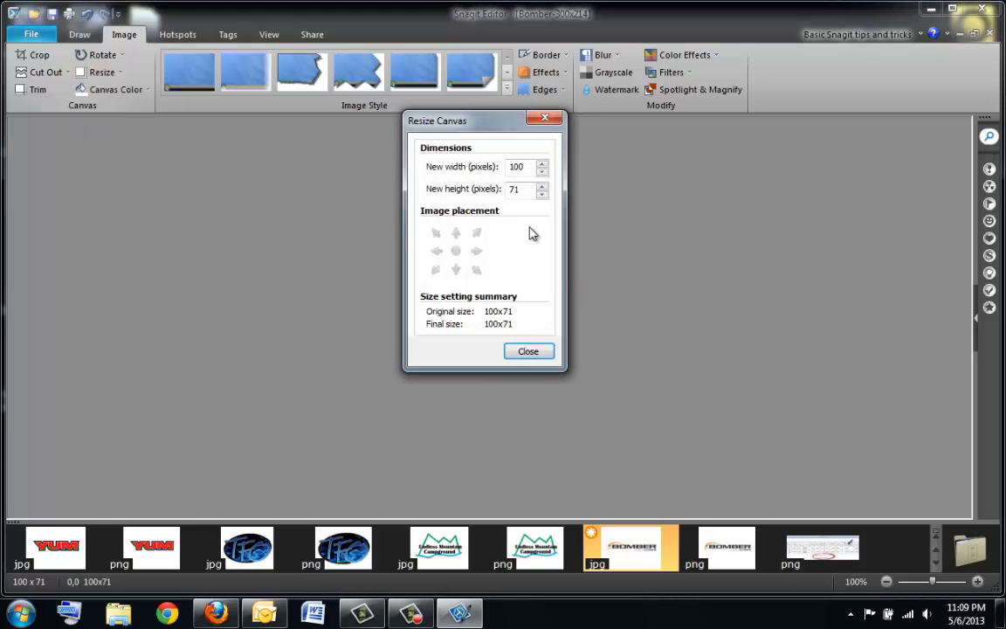
double_click(541, 187)
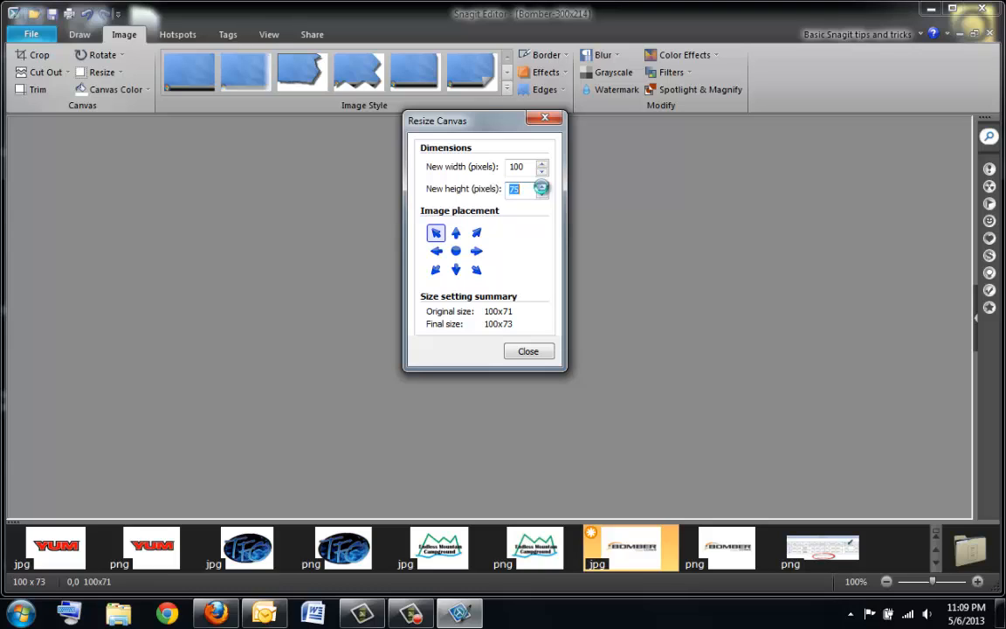
left_click(456, 251)
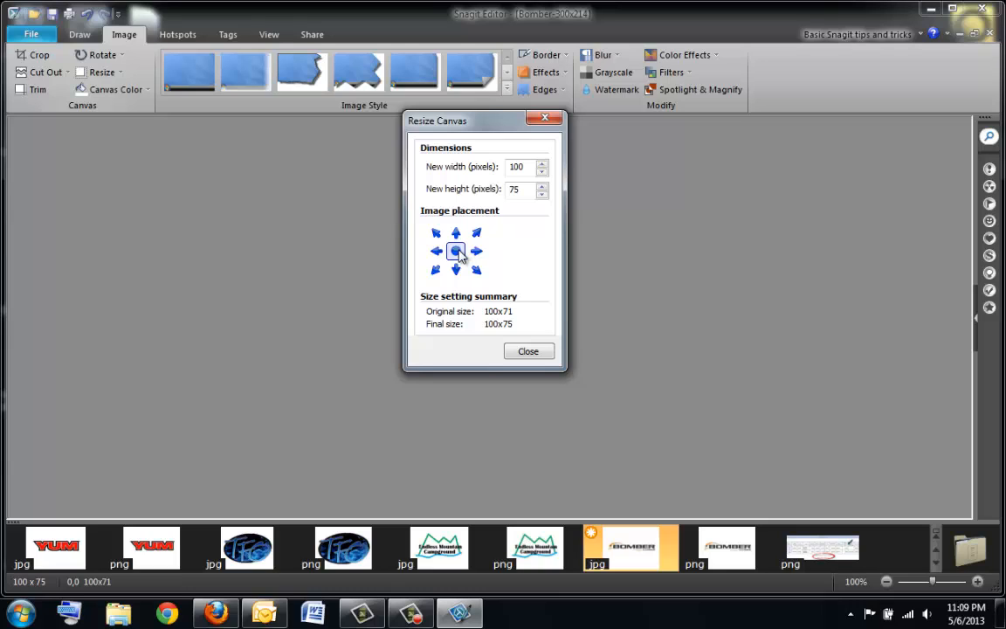
left_click(530, 353)
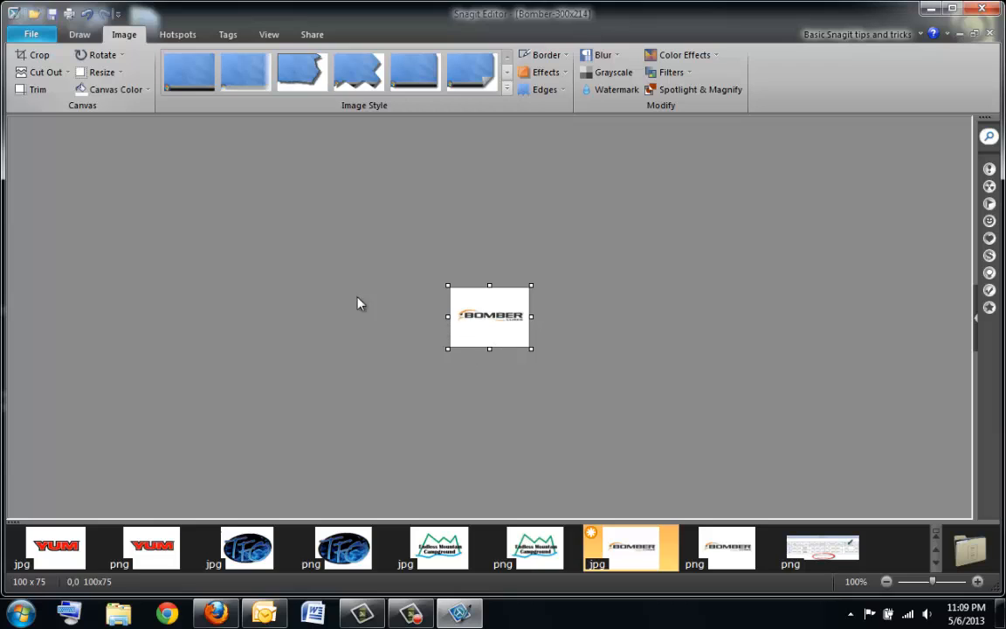
Look at the canvas color choices, including the Transparent option, without applying one.
left_click(147, 90)
left_click(147, 91)
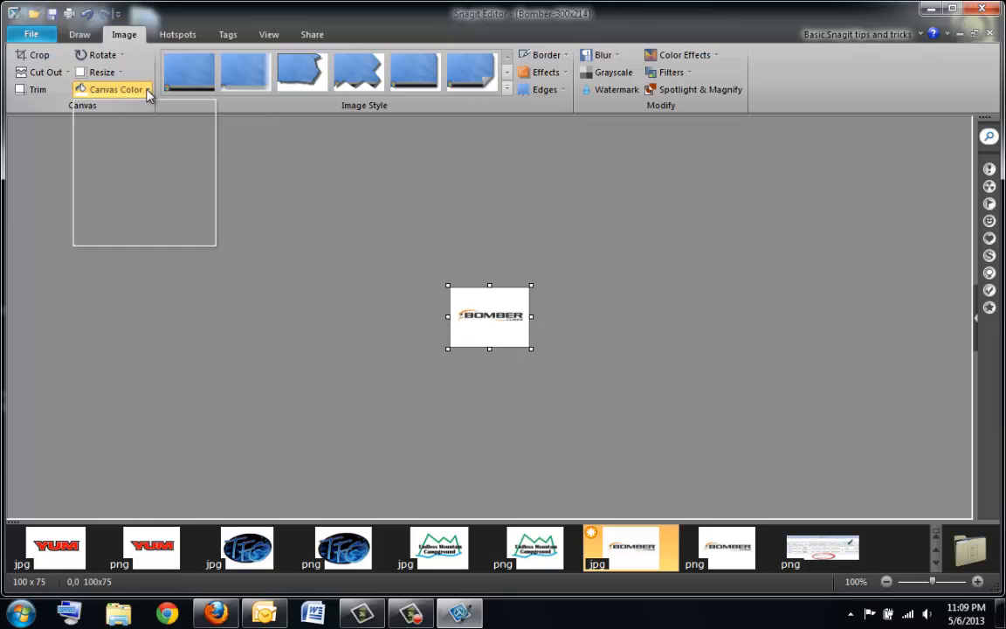
left_click(148, 90)
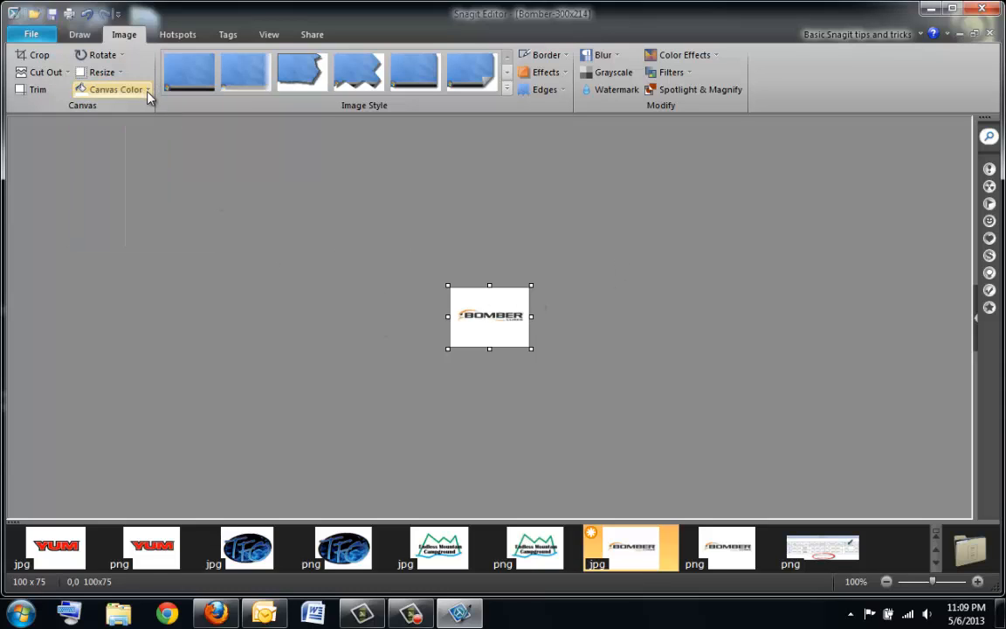
left_click(148, 91)
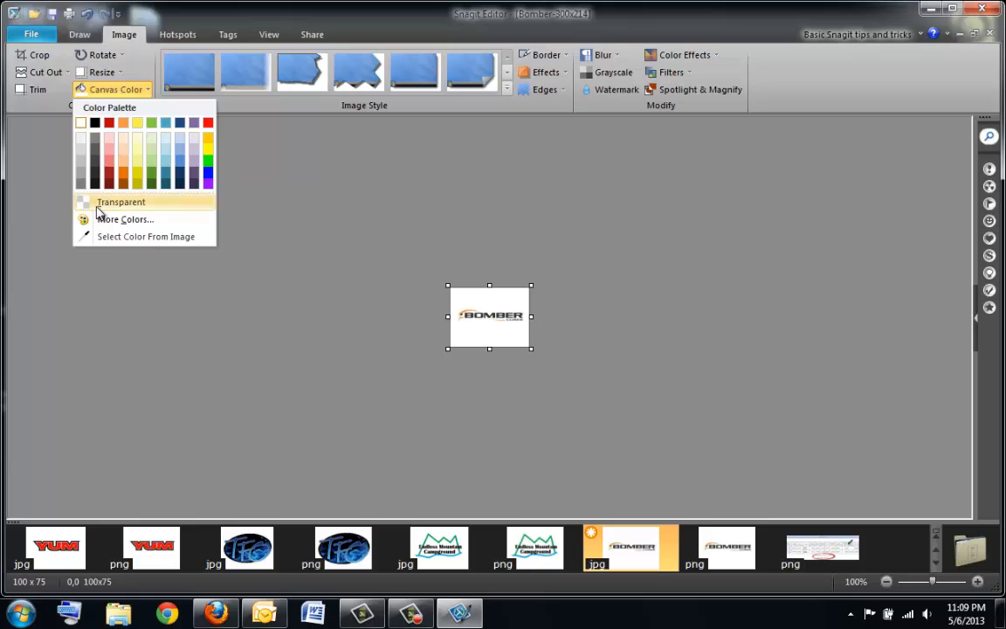
left_click(140, 90)
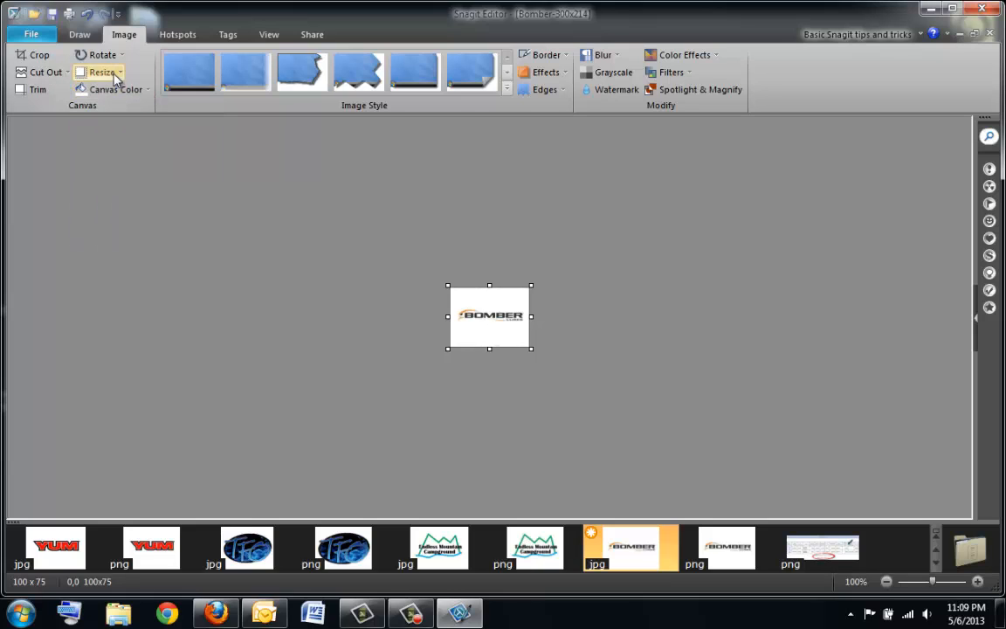
Review the file name and available file types for saving a copy of the Bomber image, and cancel without saving.
left_click(30, 34)
left_click(53, 196)
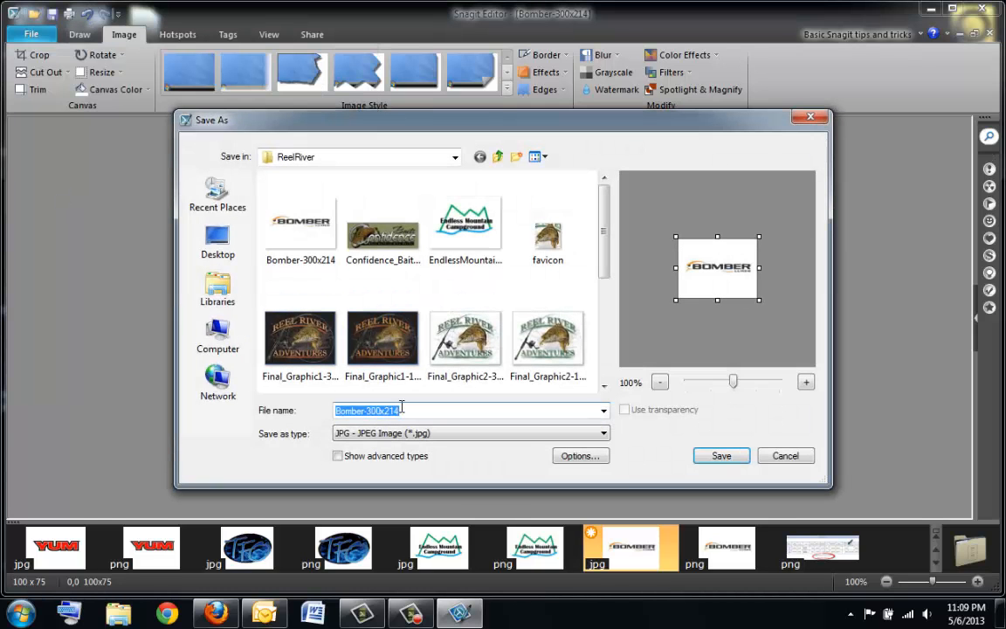
left_click(502, 434)
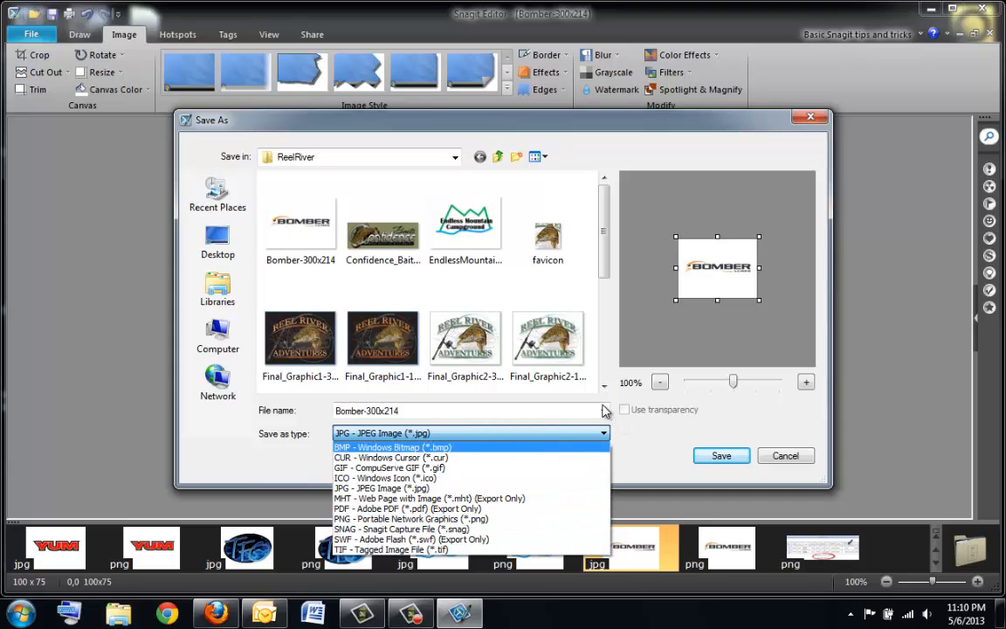
left_click(568, 411)
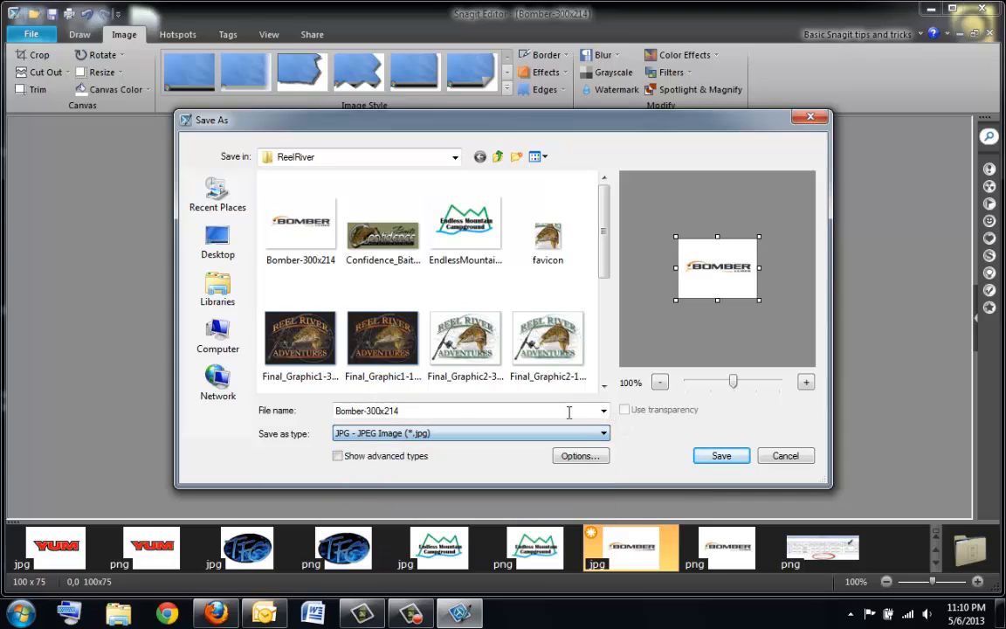
left_click(820, 119)
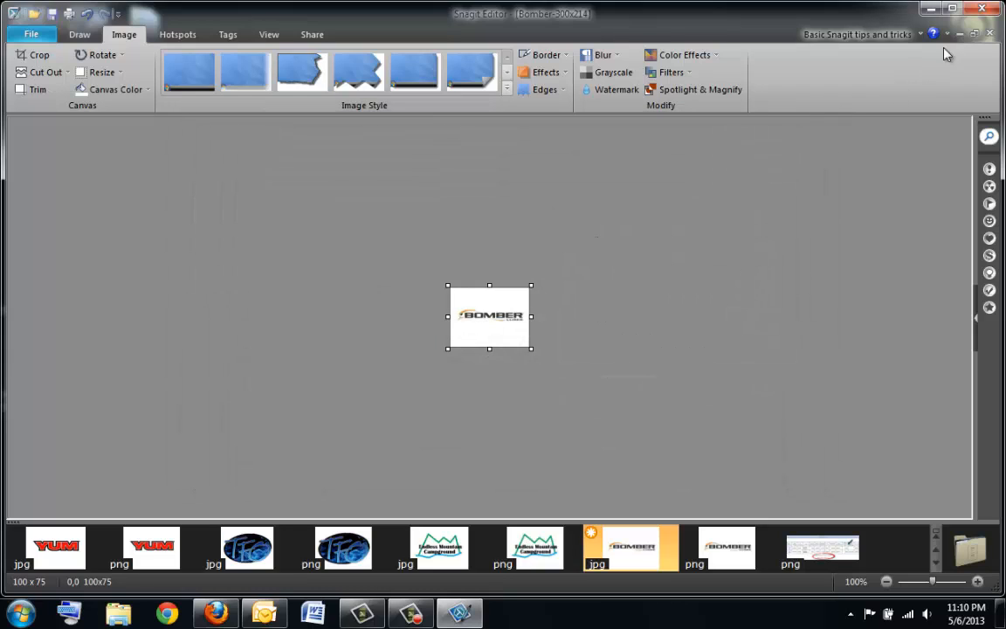
Close the image editor without saving the changes to Bomber-300x214 and return to Firefox.
left_click(984, 11)
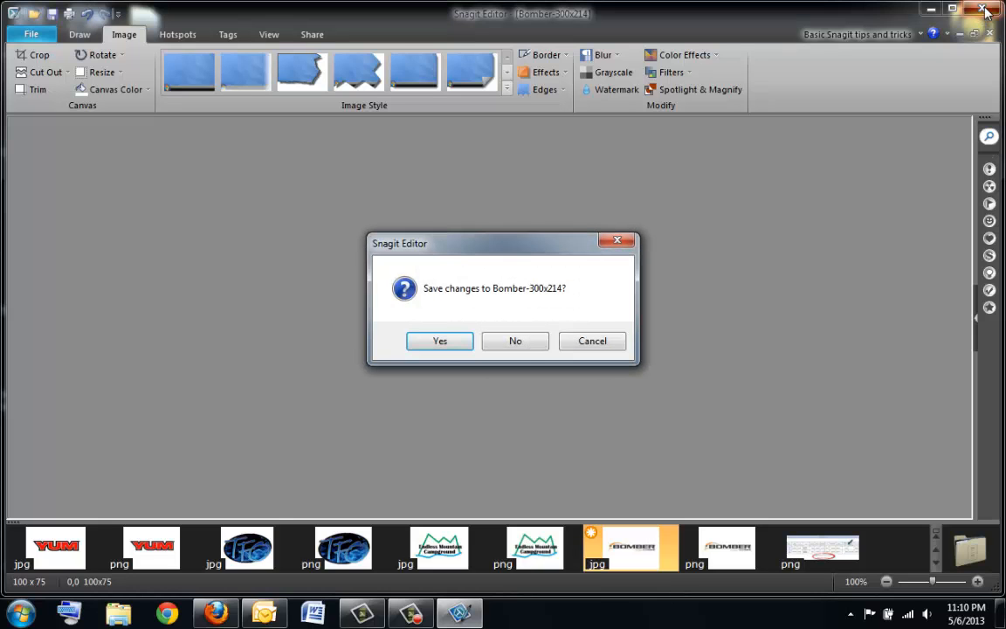
left_click(522, 342)
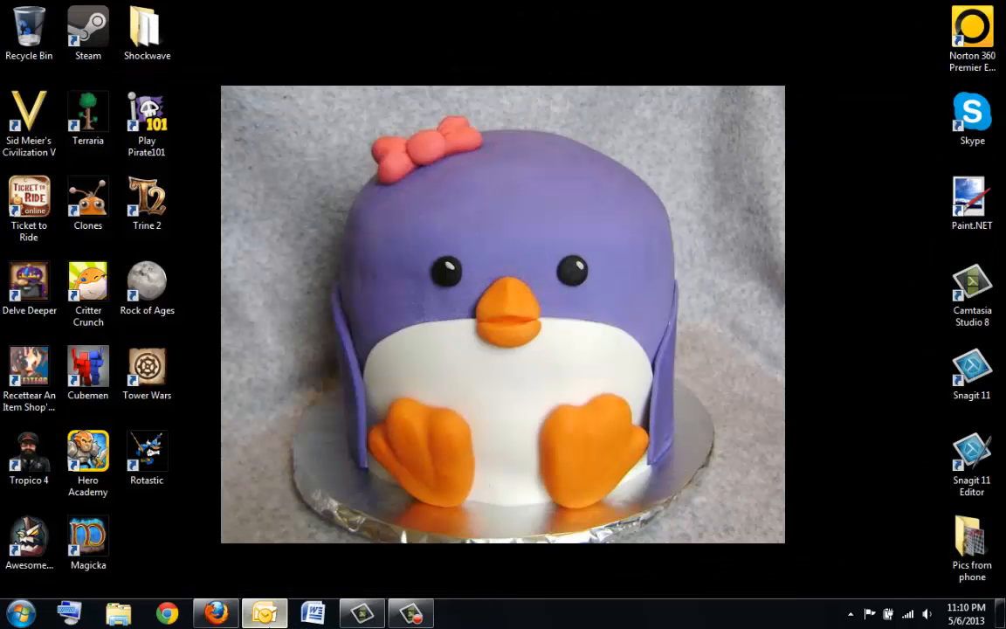
left_click(217, 614)
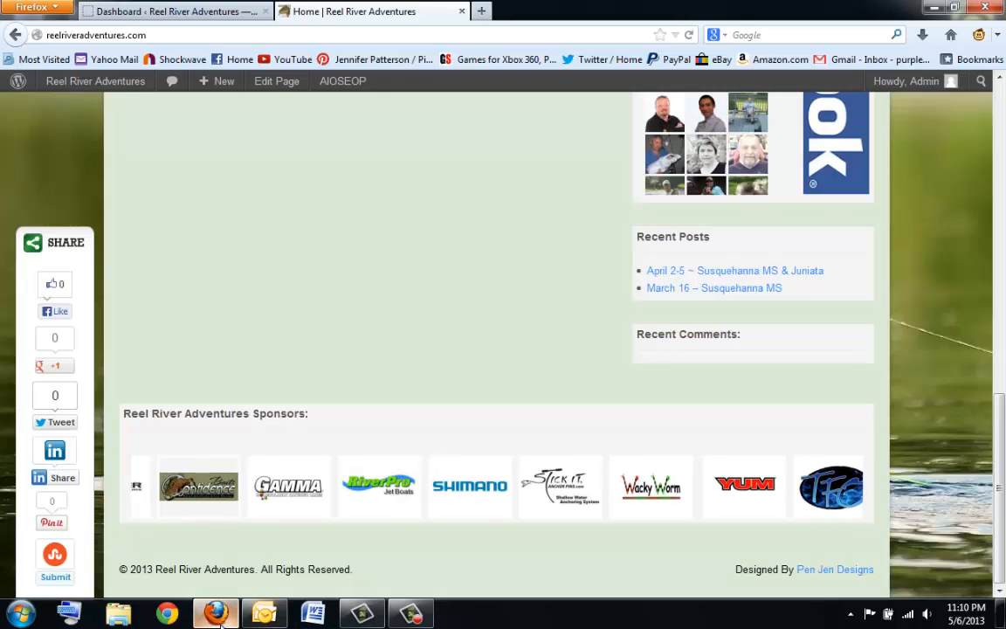
Check the sponsors carousel on the site's home page and open the gallery's Add Gallery / Images page from the WordPress dashboard.
left_click(146, 12)
scroll(131, 340, "down", 5)
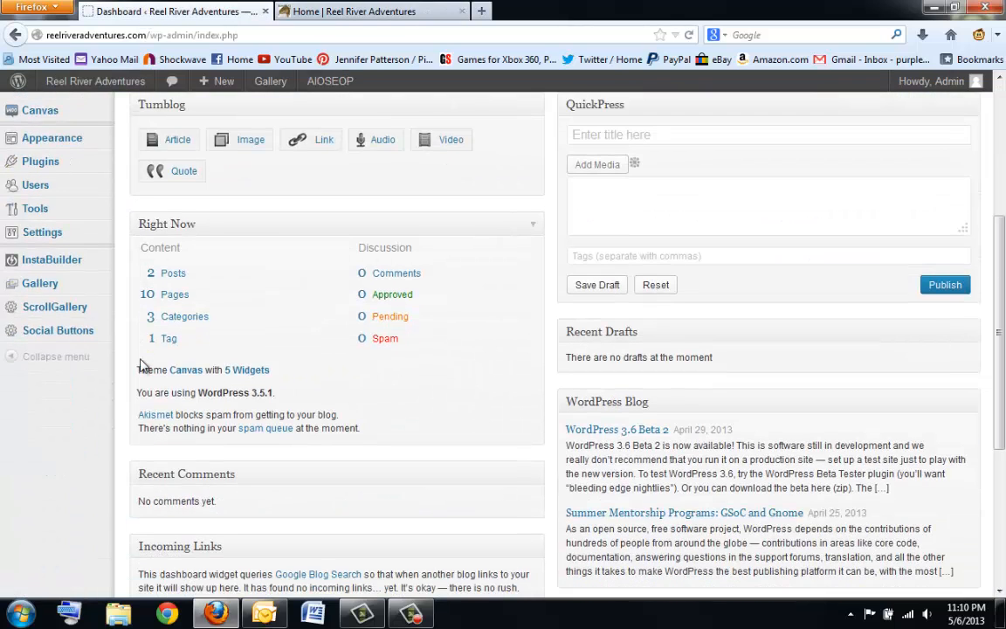
mouse_move(49, 290)
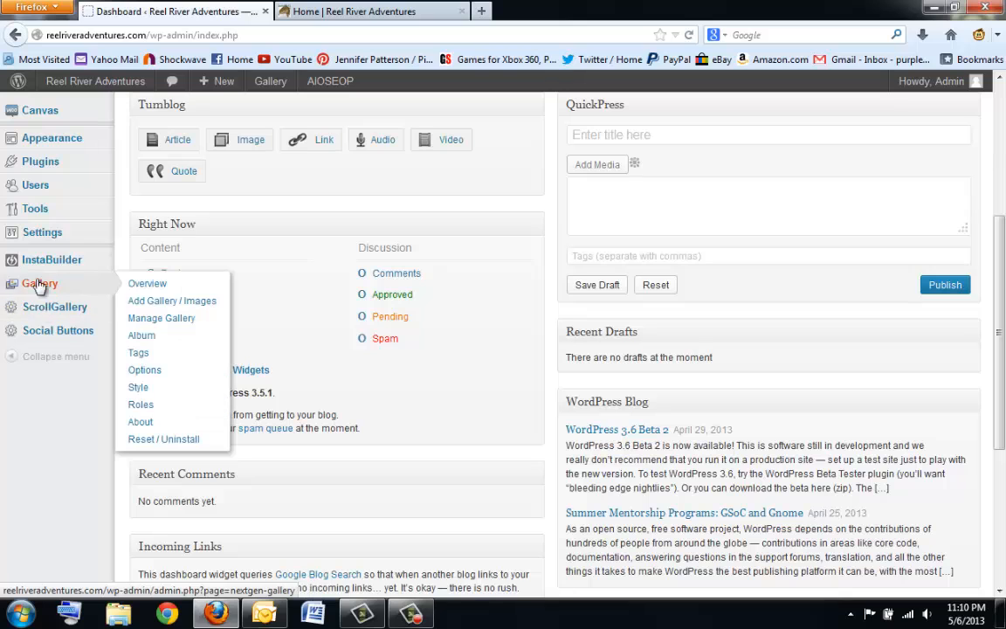
left_click(282, 11)
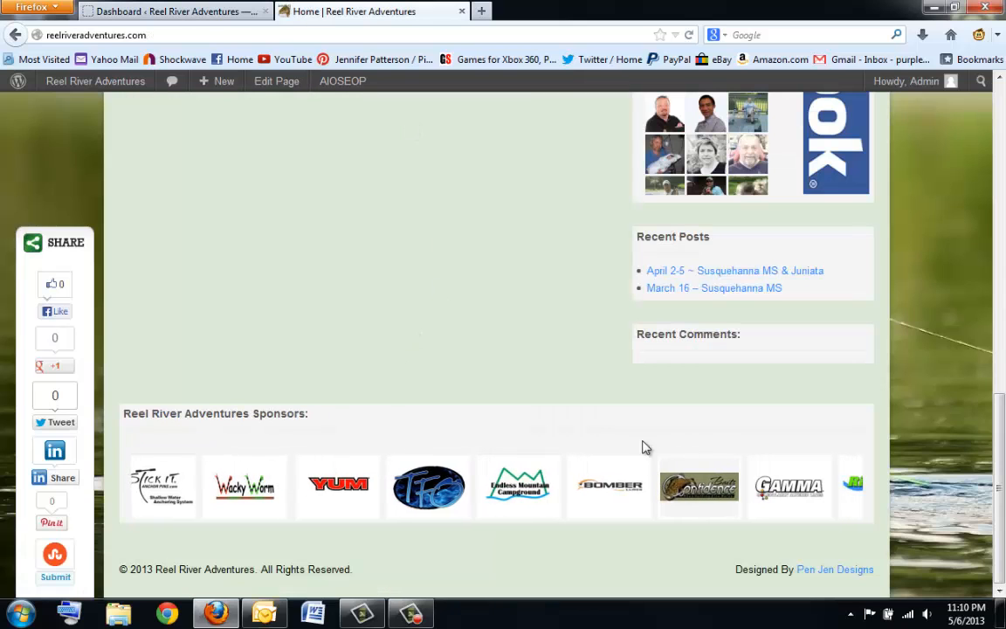
left_click(215, 14)
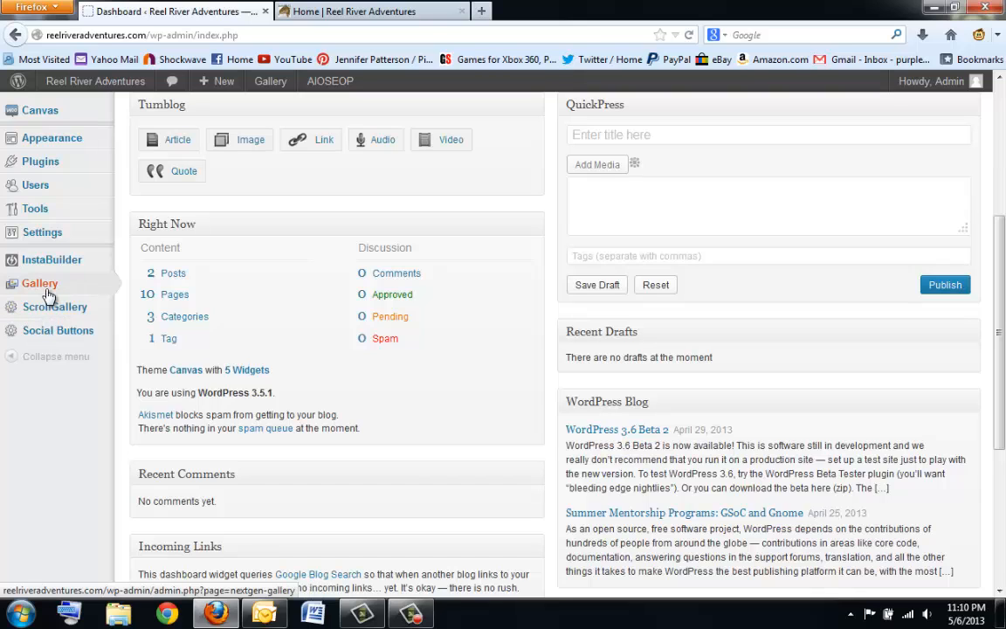
mouse_move(48, 297)
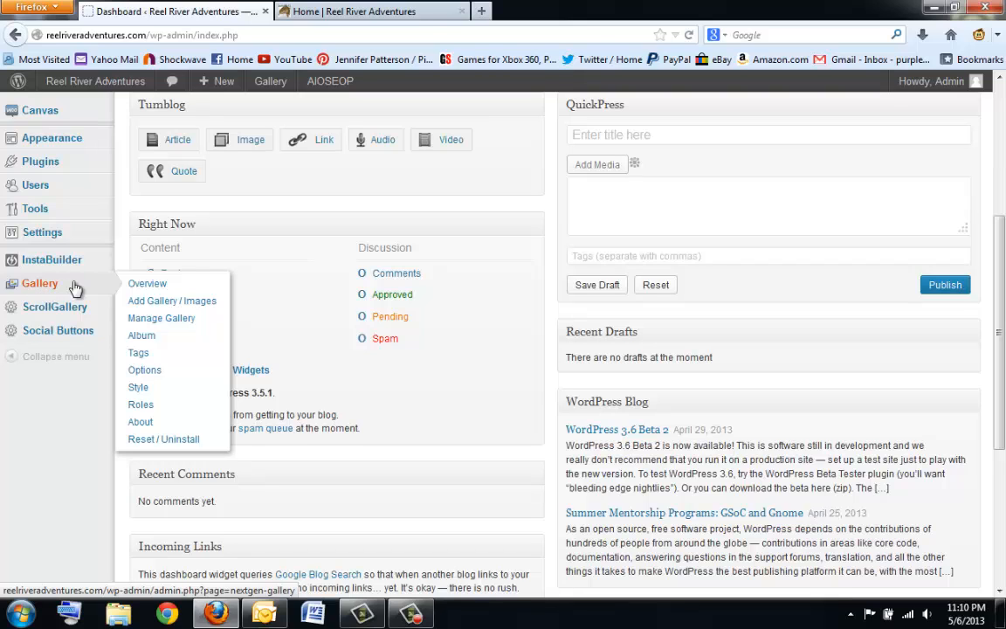
left_click(164, 303)
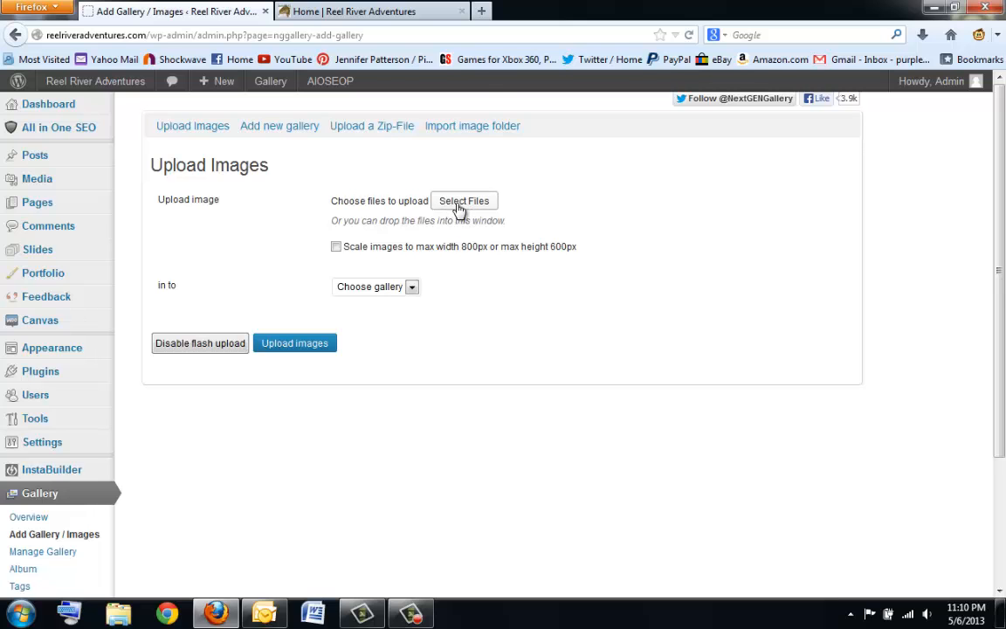
Look at the image files available for upload, cancel the file selection, and choose 1 - sponsors as the destination gallery.
left_click(458, 208)
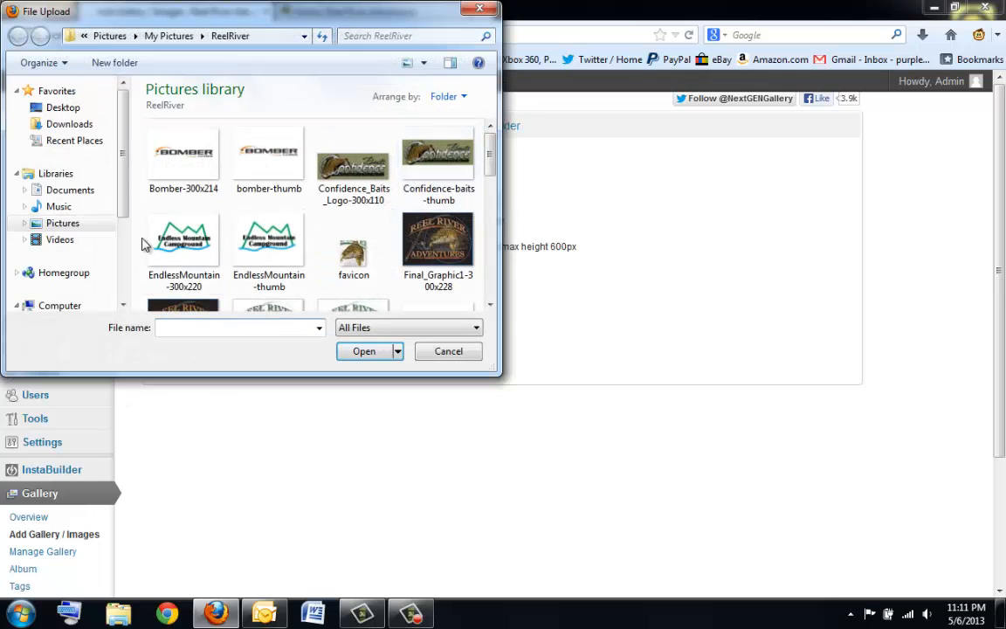
left_click(448, 351)
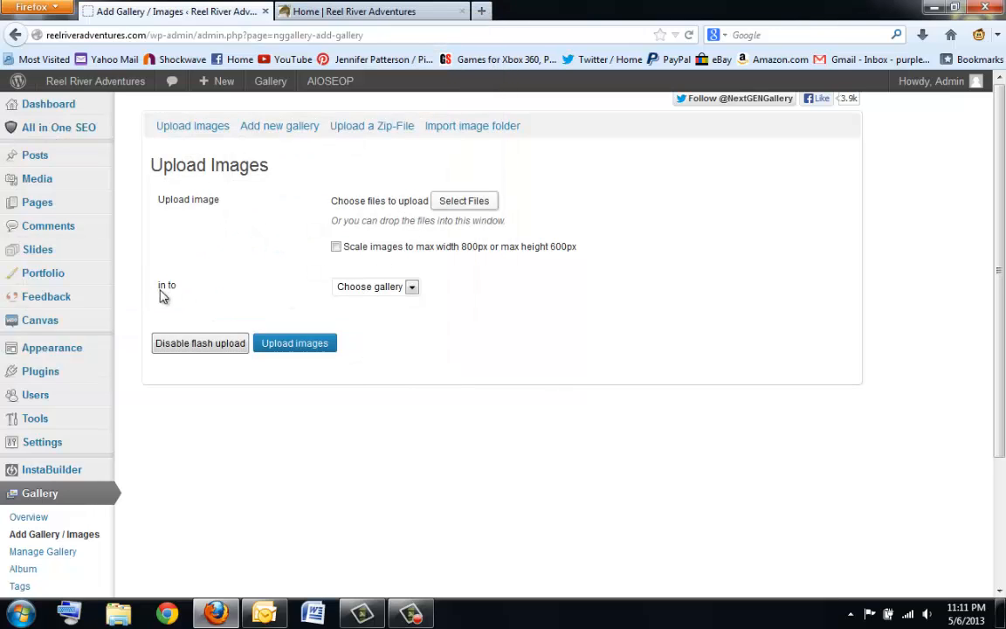
left_click(357, 290)
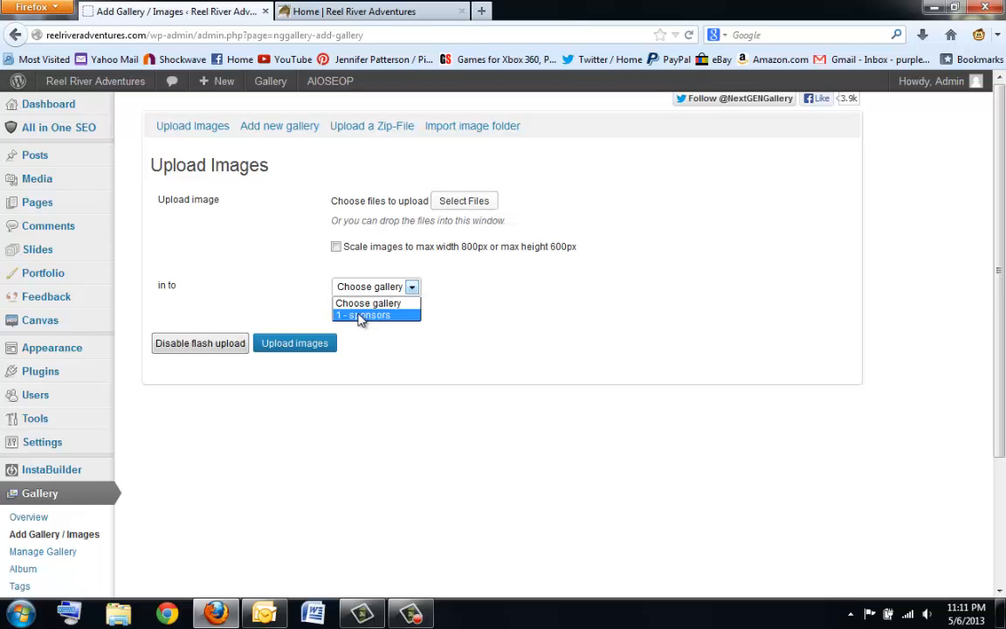
left_click(358, 316)
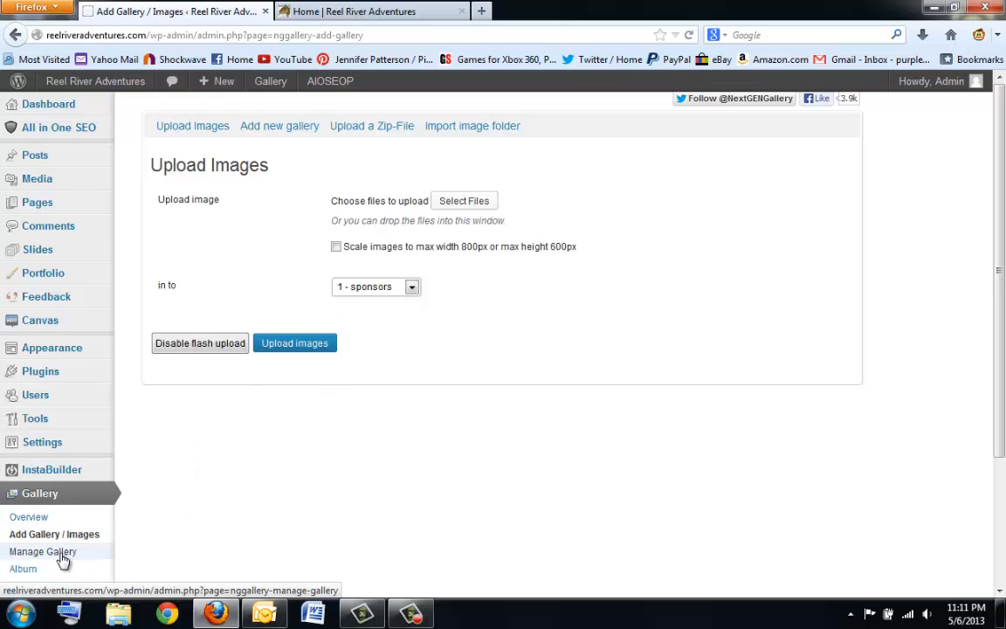
Open the sponsors gallery from the Manage Gallery page and bring up its list of images.
scroll(43, 549, "down", 1)
scroll(44, 550, "down", 3)
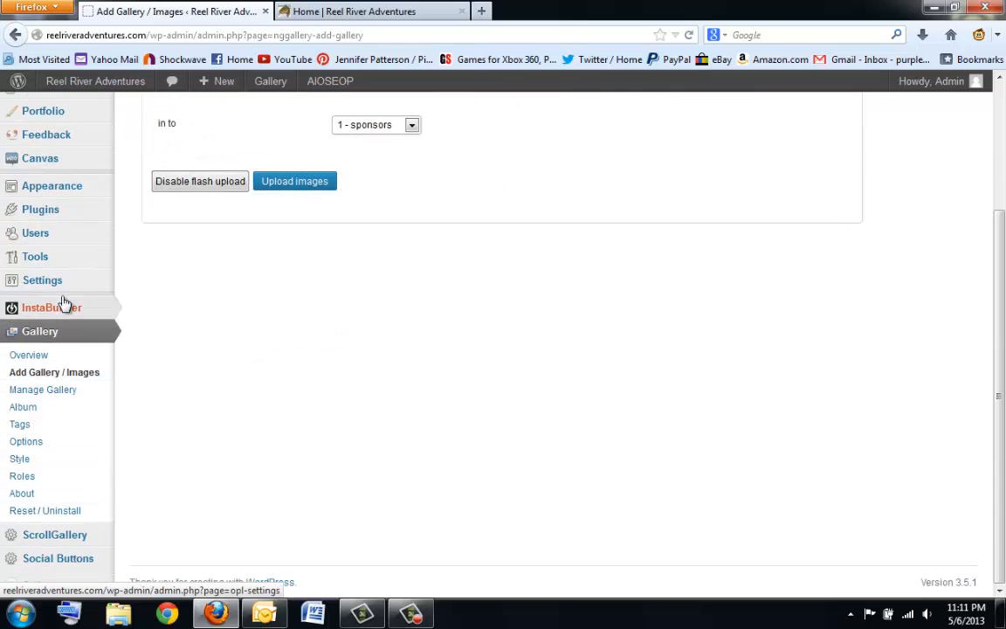
left_click(29, 397)
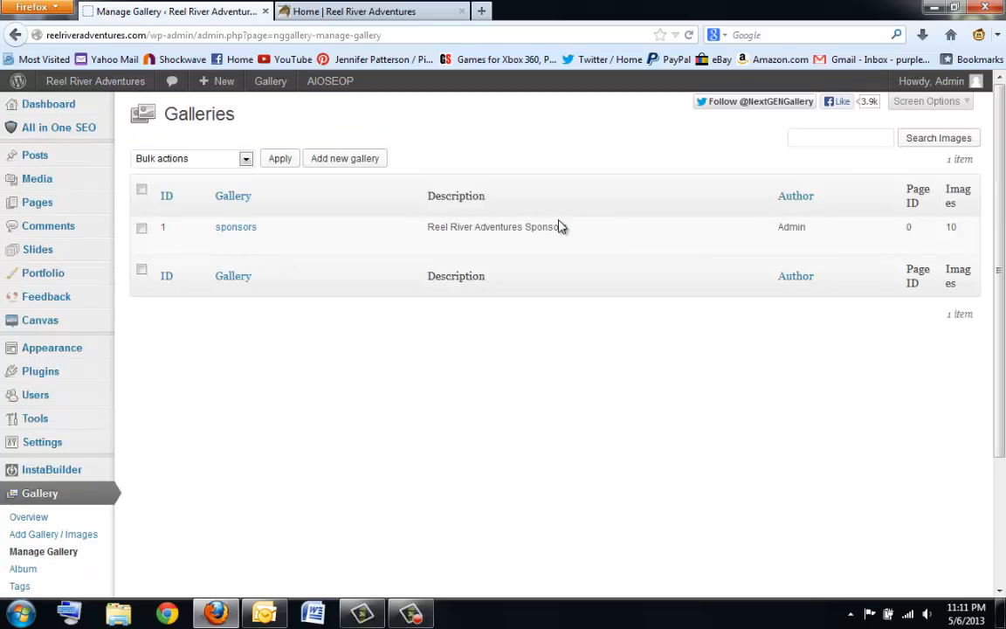
left_click(239, 229)
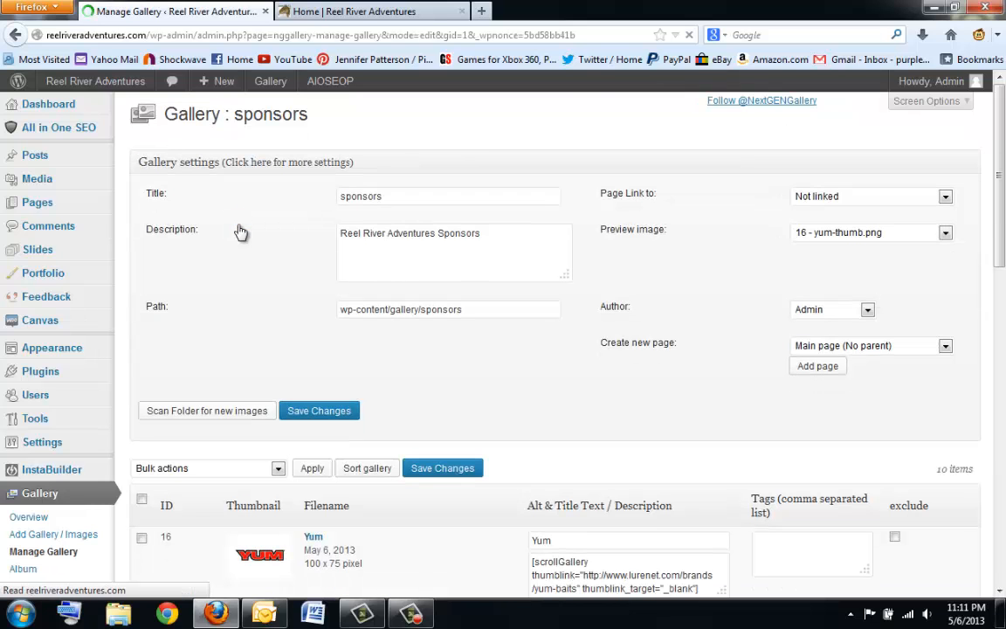
scroll(287, 324, "down", 7)
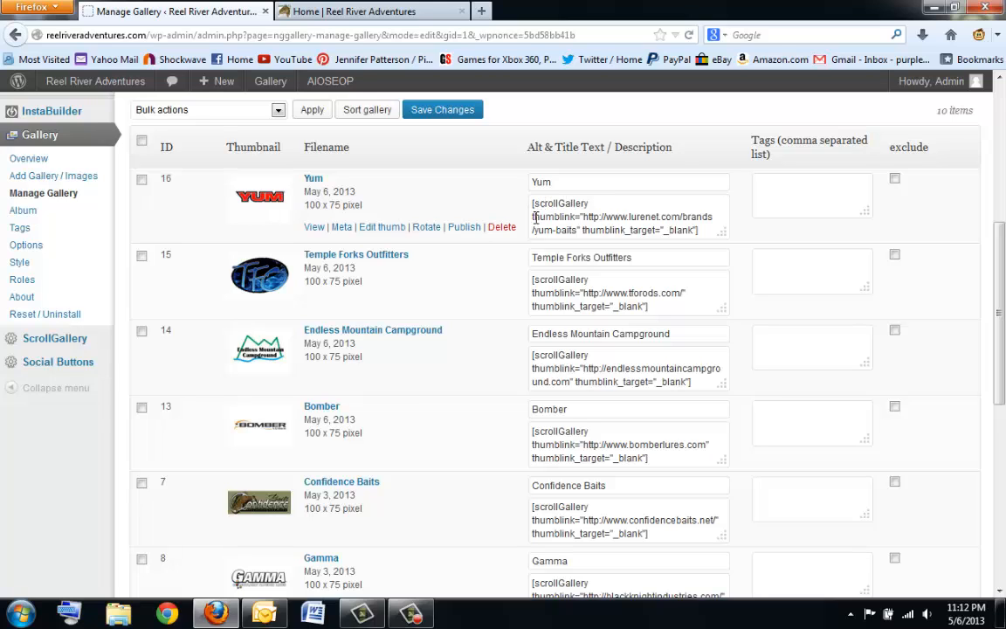
Examine the scrollGallery shortcode in the Yum logo's description, highlighting its link address and the complete code.
left_click(581, 217)
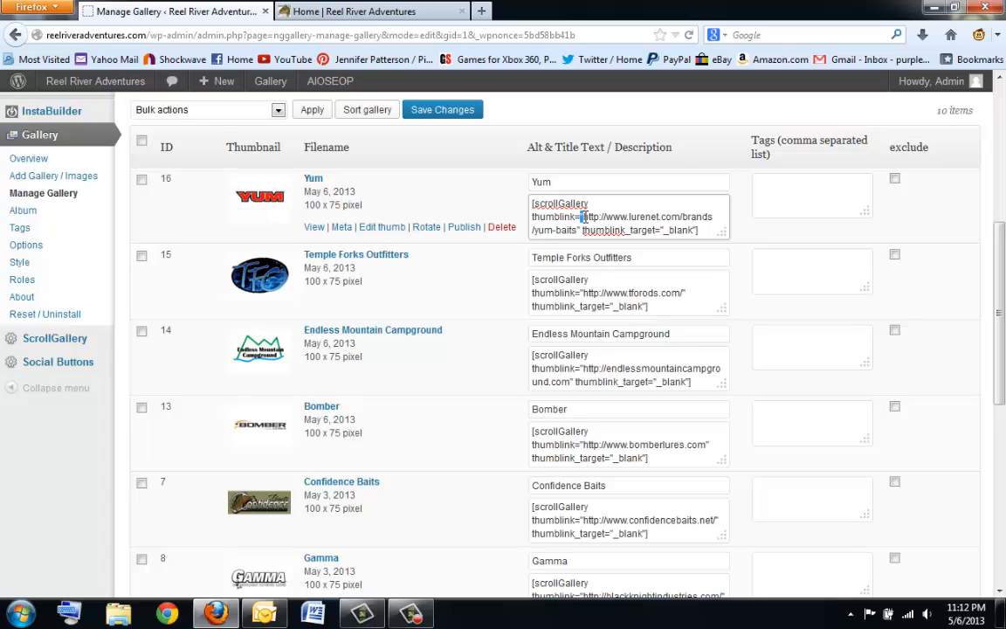
left_click_drag(582, 217, 581, 231)
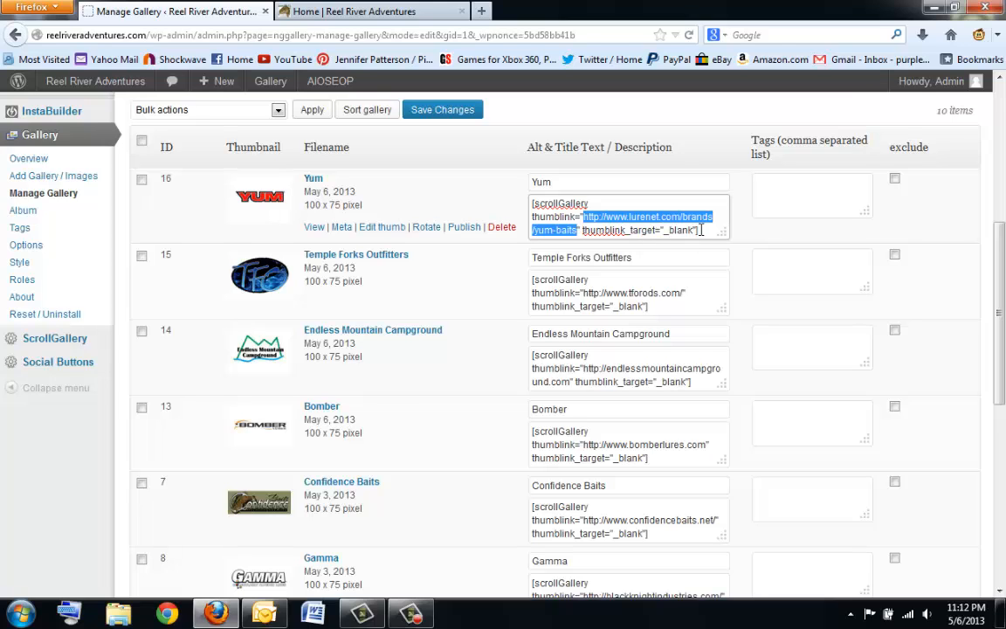
left_click_drag(700, 230, 530, 201)
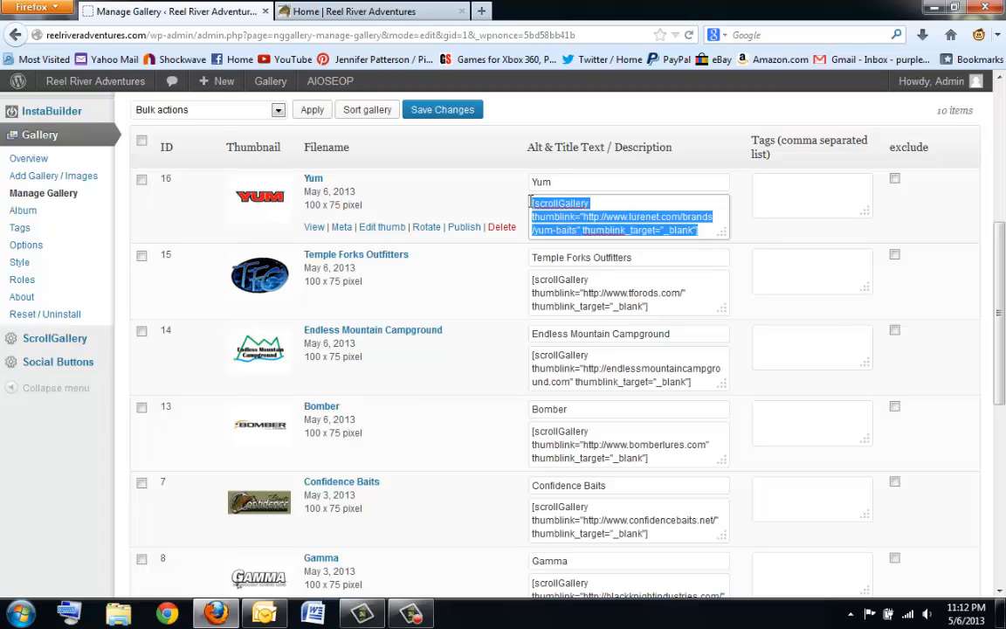
left_click(647, 217)
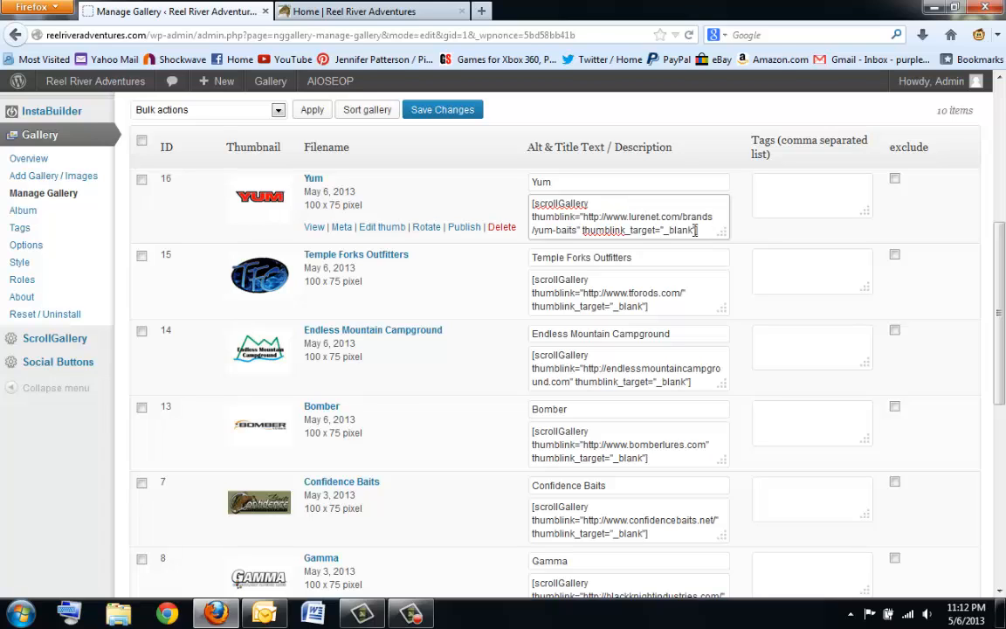
left_click_drag(696, 229, 520, 200)
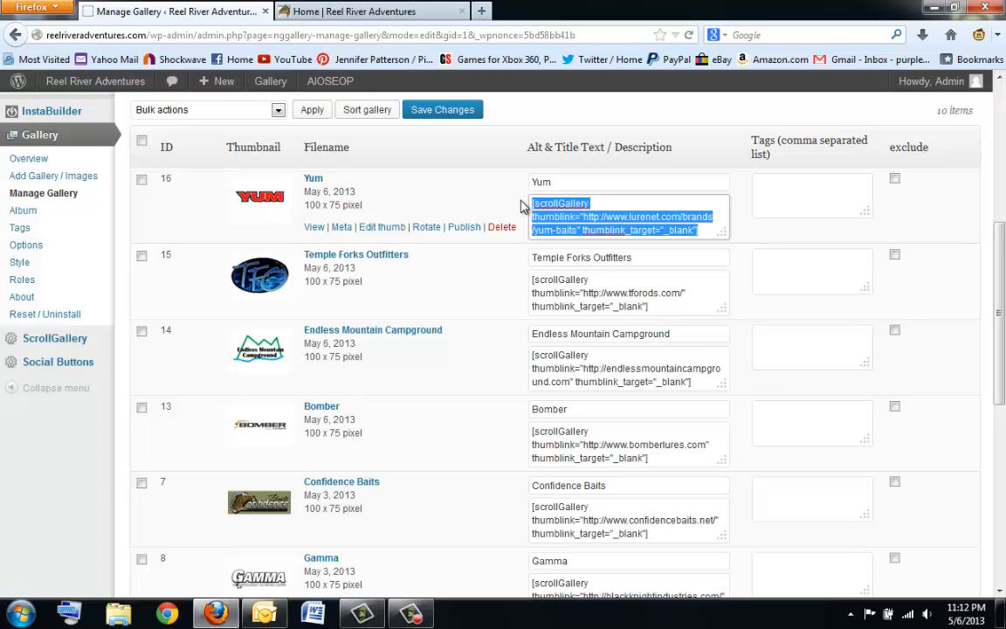
left_click(584, 215)
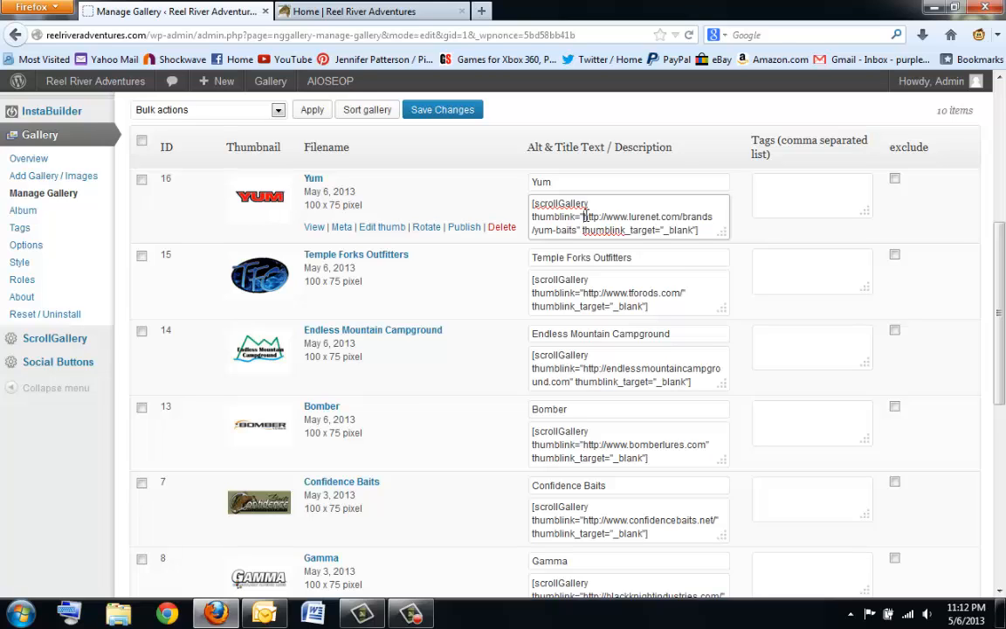
left_click_drag(584, 216, 577, 229)
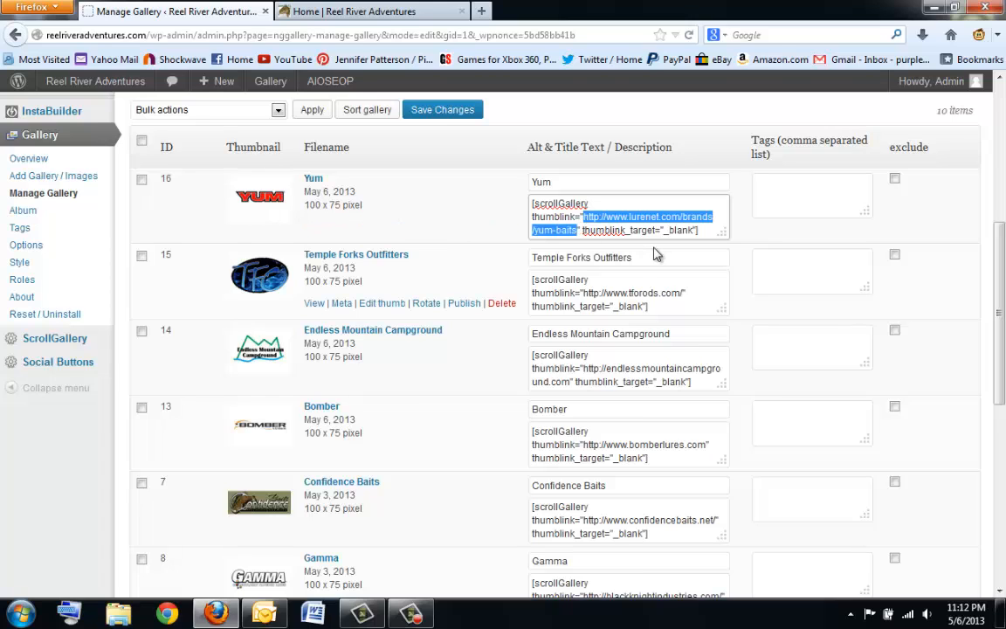
left_click(712, 231)
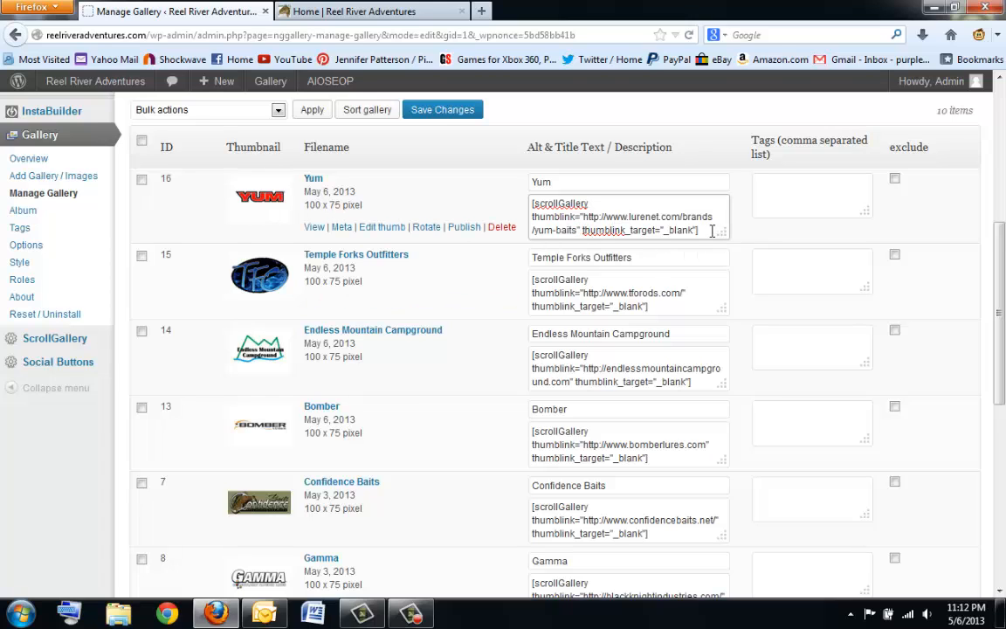
key("ctrl+a")
scroll(538, 323, "down", 5)
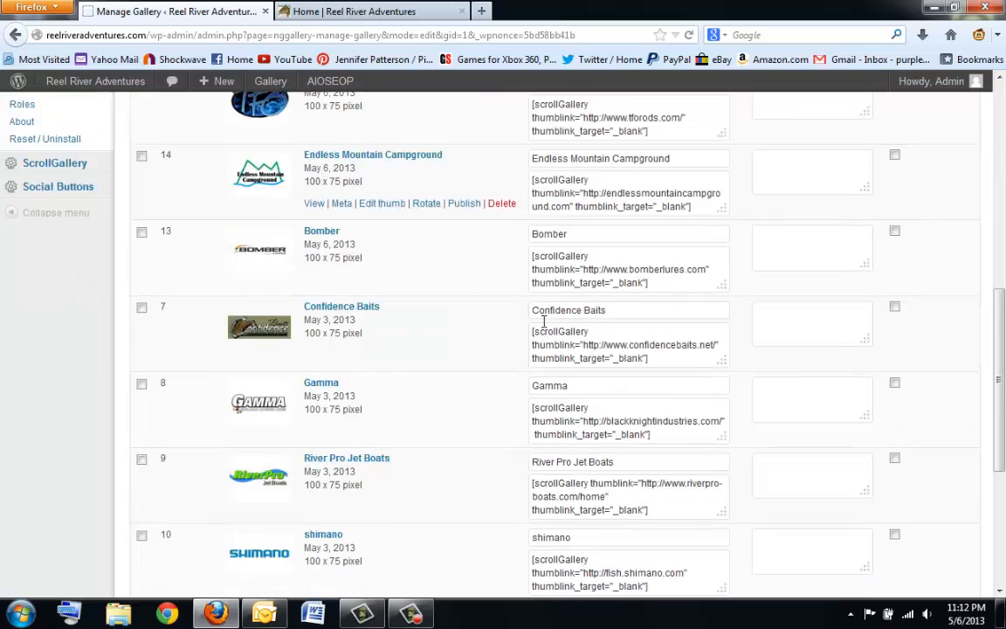
scroll(433, 209, "up", 5)
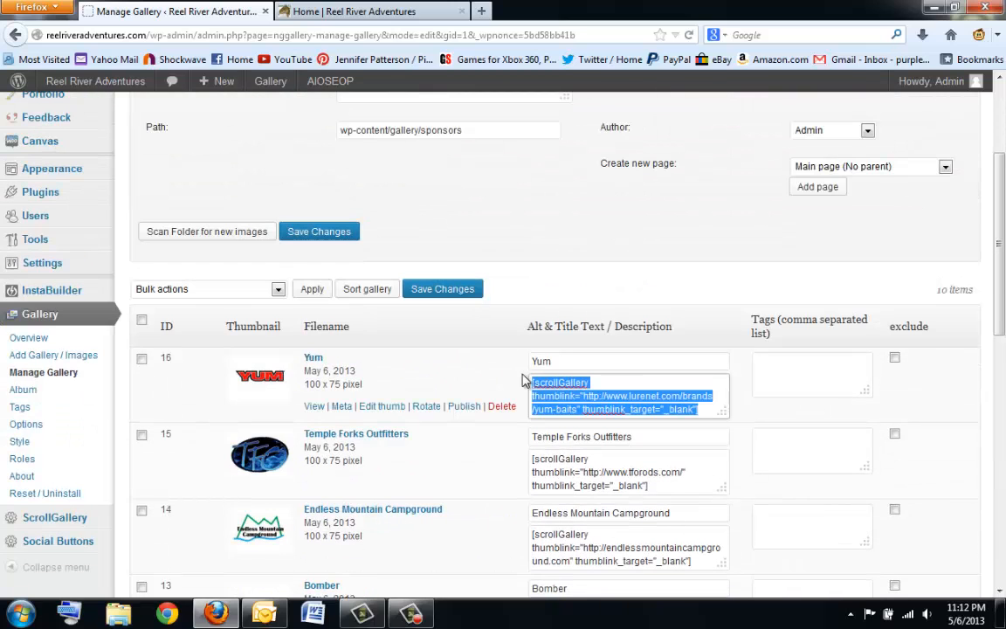
scroll(572, 384, "down", 2)
left_click(583, 216)
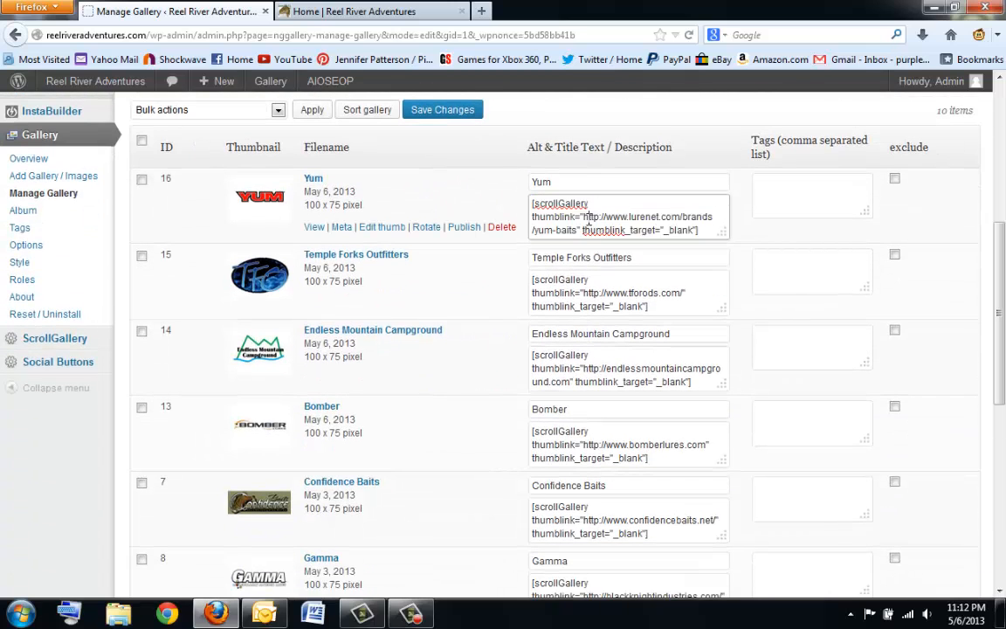
left_click_drag(583, 217, 579, 231)
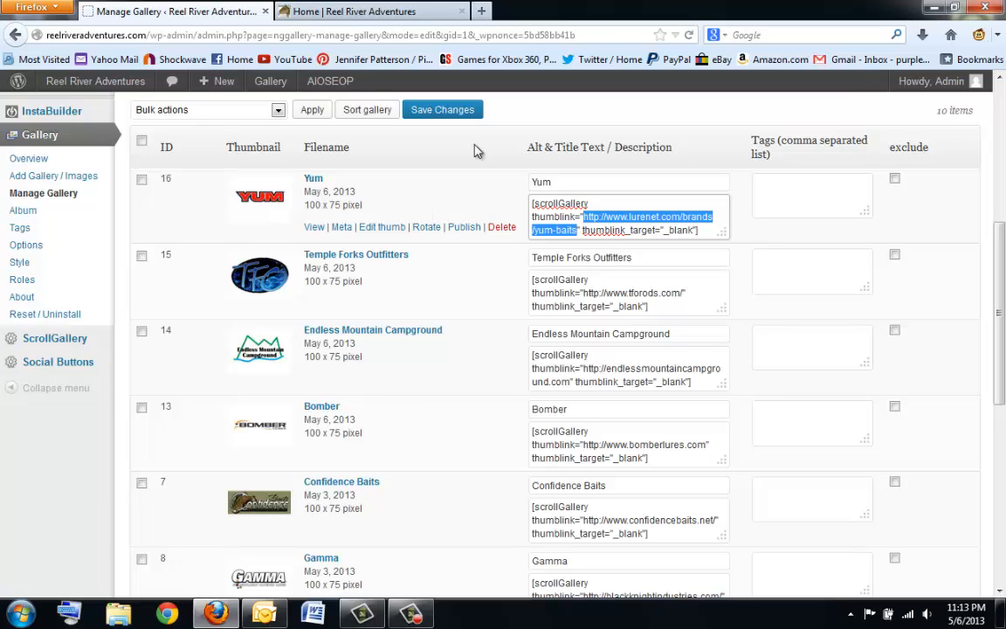
Test the Confidence Baits and RiverPro logo links in the home page's sponsors carousel, and close both sponsor sites.
left_click(429, 12)
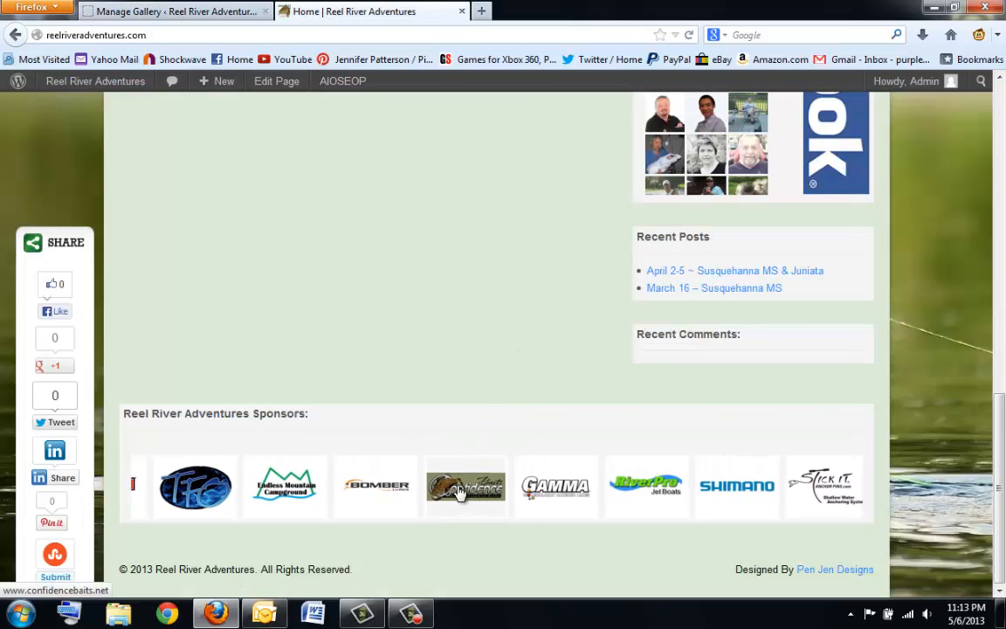
left_click(447, 490)
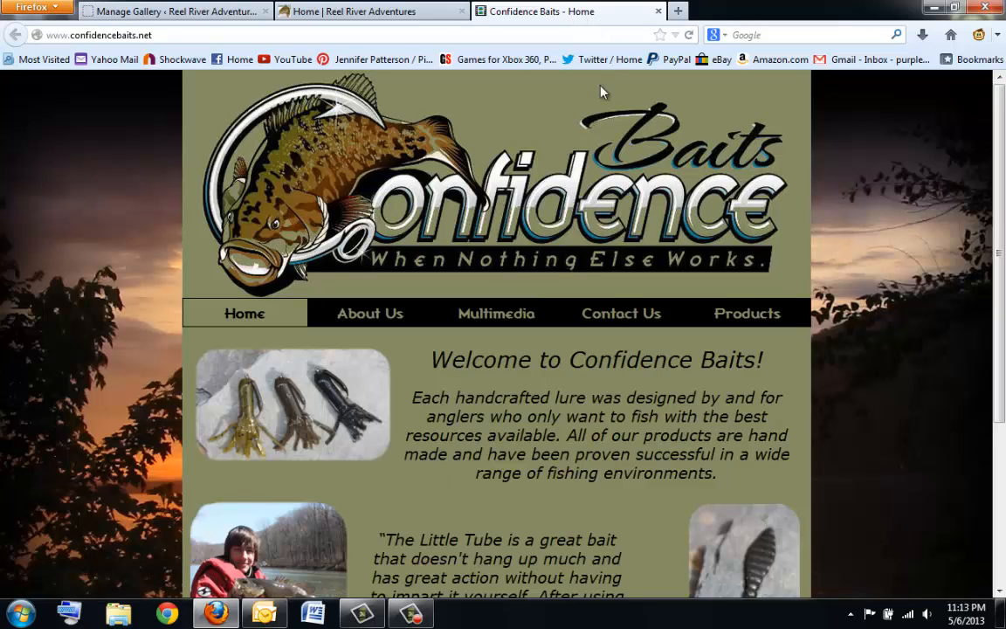
left_click(388, 18)
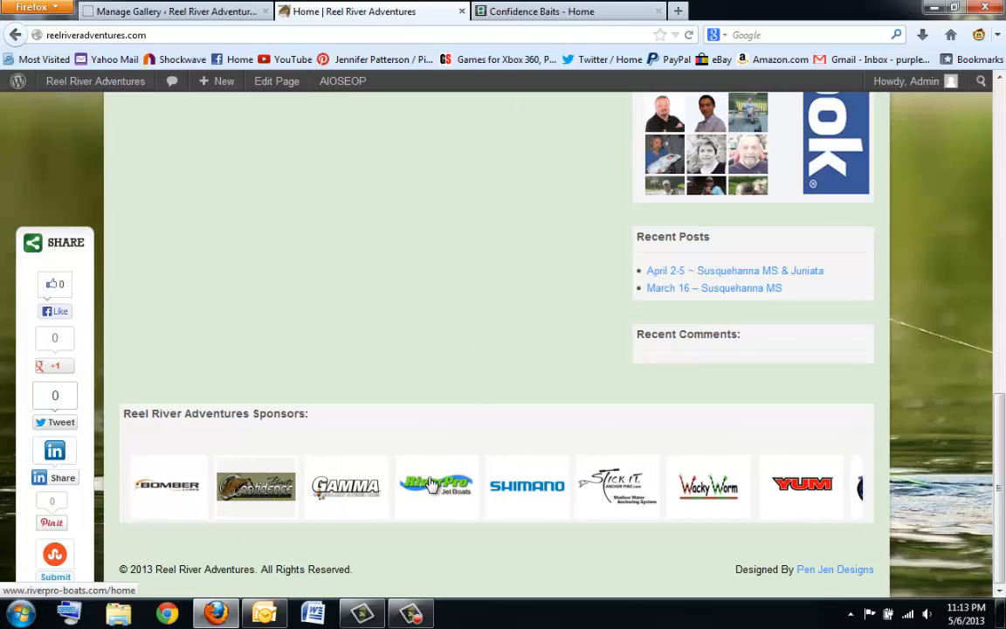
left_click(430, 480)
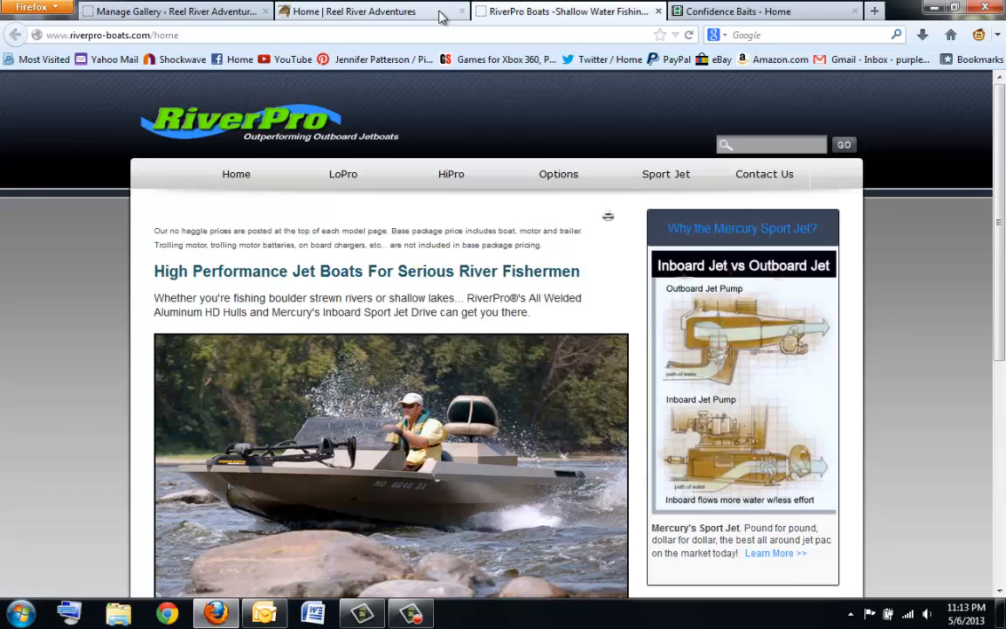
left_click(658, 12)
left_click(658, 13)
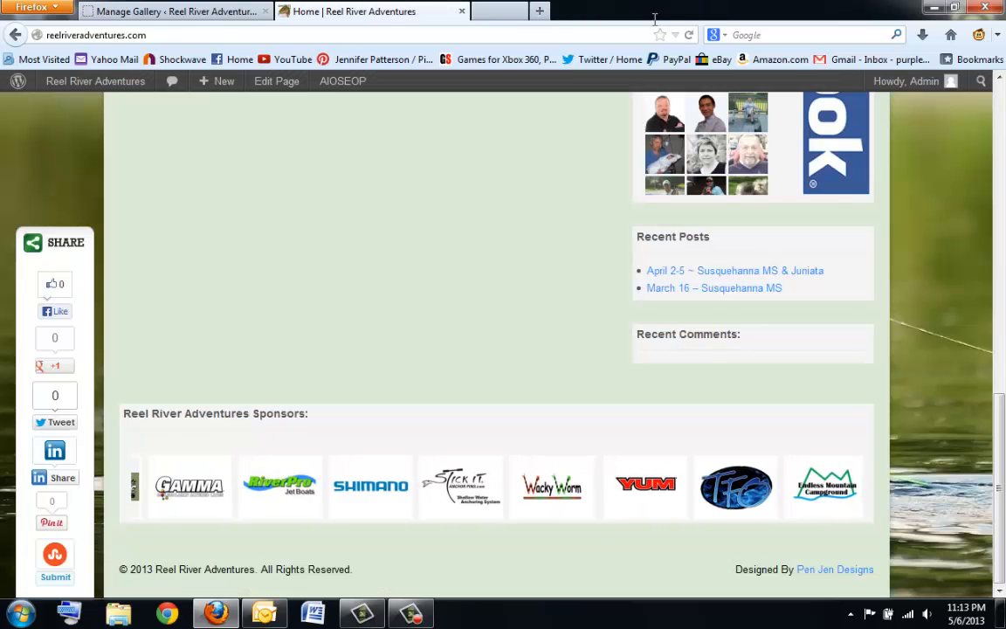
Check the carousel's Bomber logo link against its address in the sponsors gallery, close the Bomber site, and return to the gallery's image list.
scroll(461, 224, "up", 10)
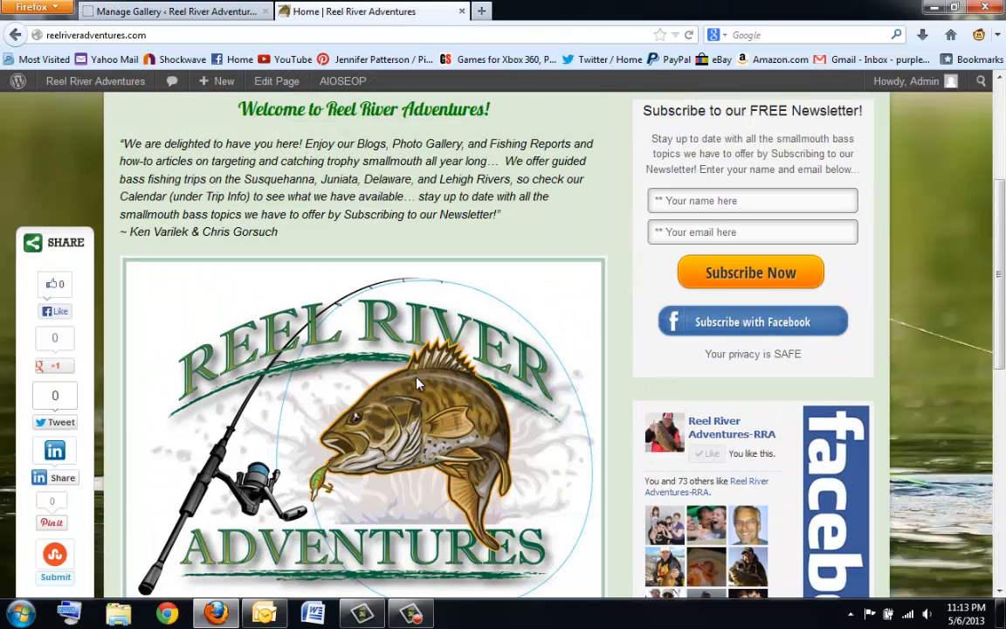
scroll(416, 383, "down", 2)
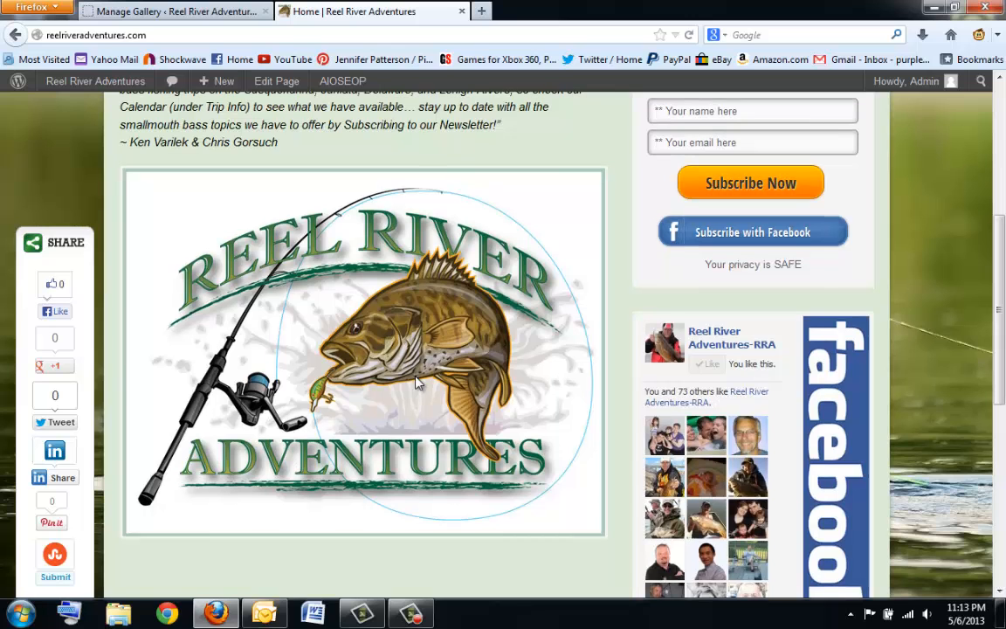
scroll(400, 397, "down", 6)
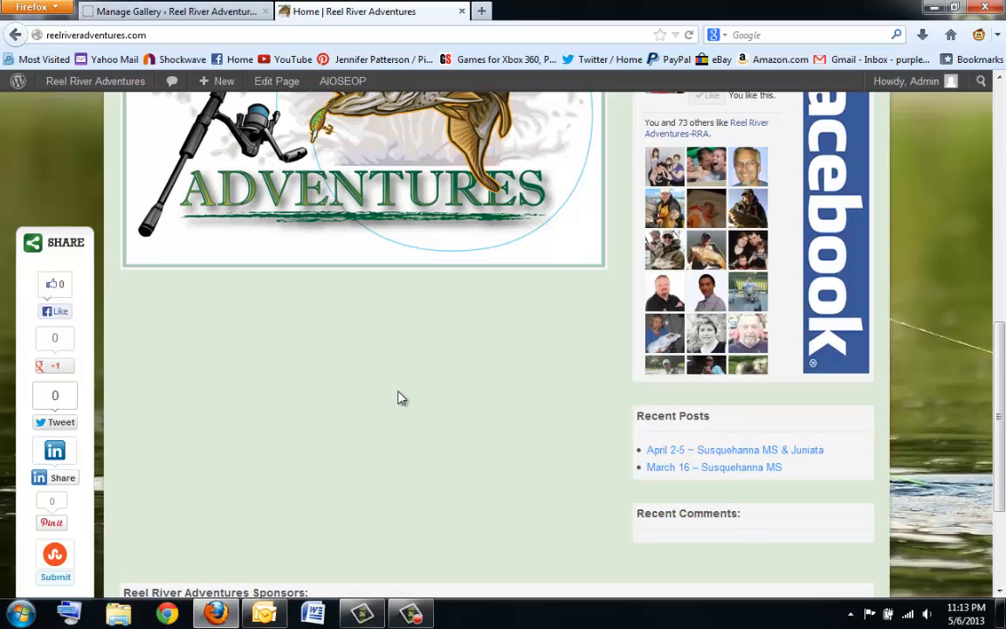
scroll(400, 397, "down", 4)
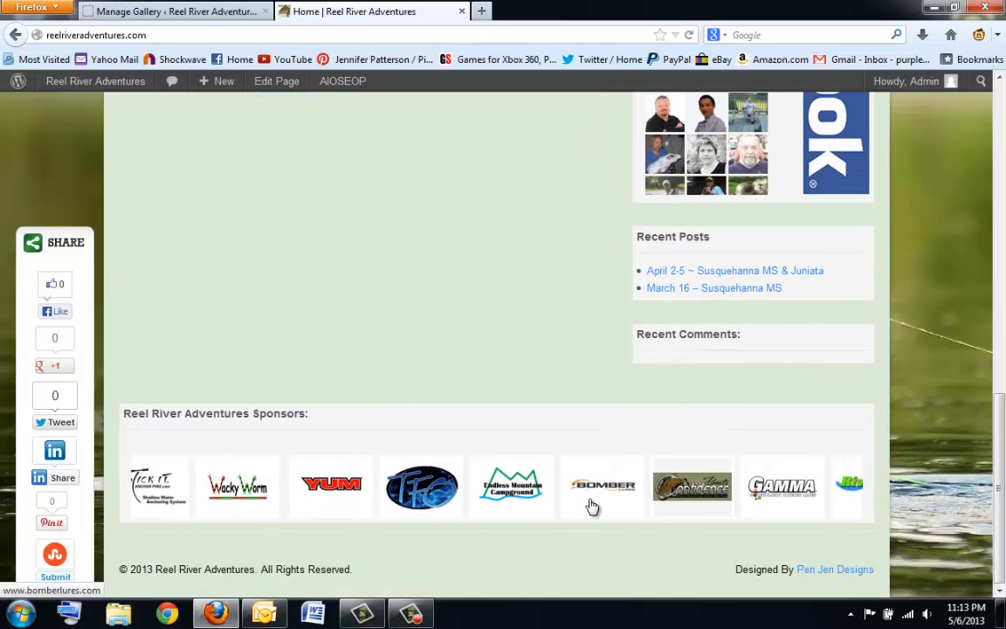
left_click(577, 494)
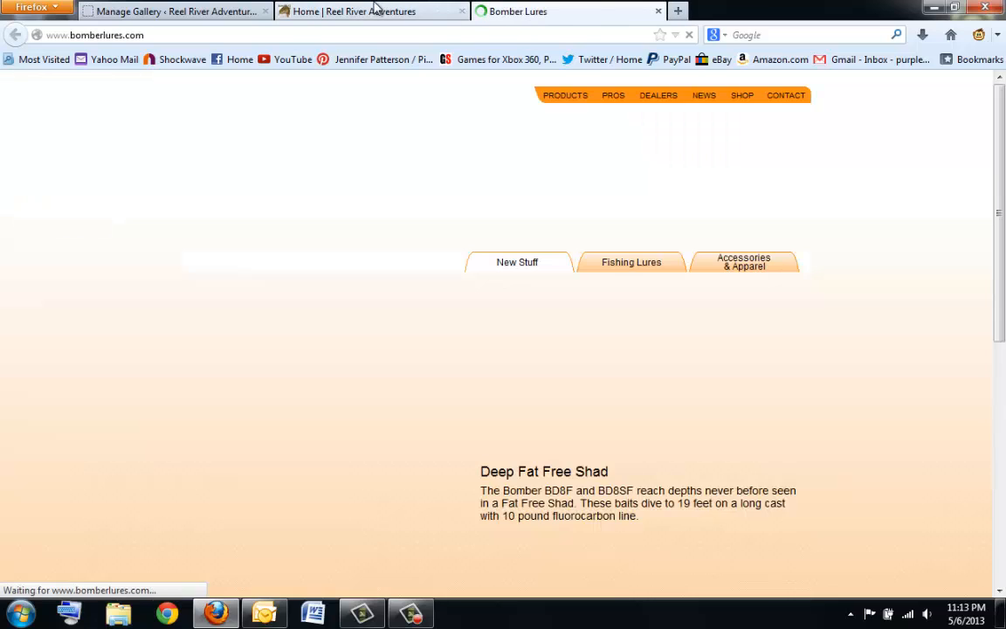
left_click(174, 11)
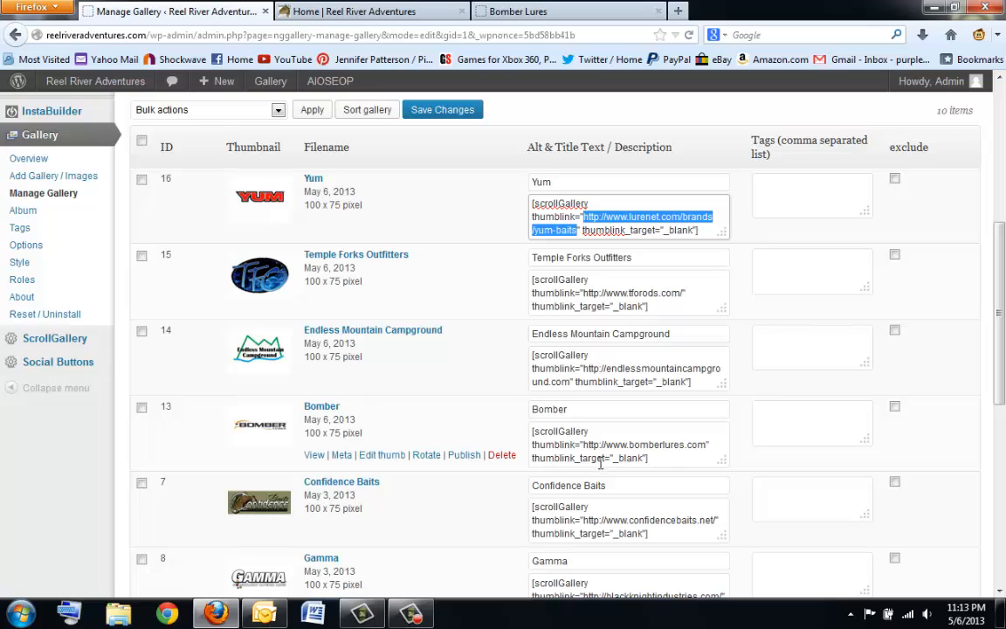
left_click(563, 11)
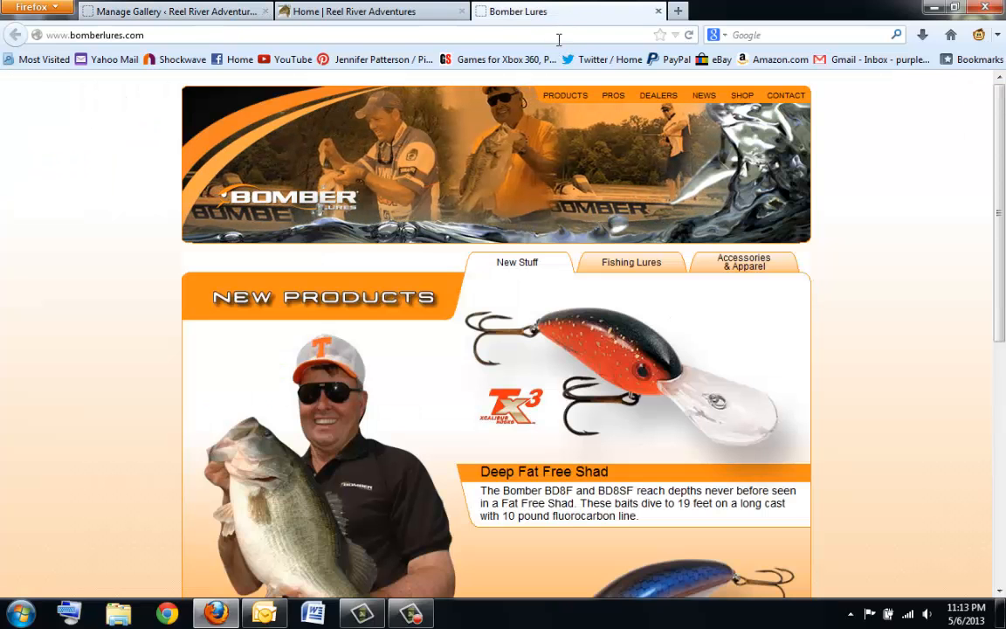
left_click(657, 11)
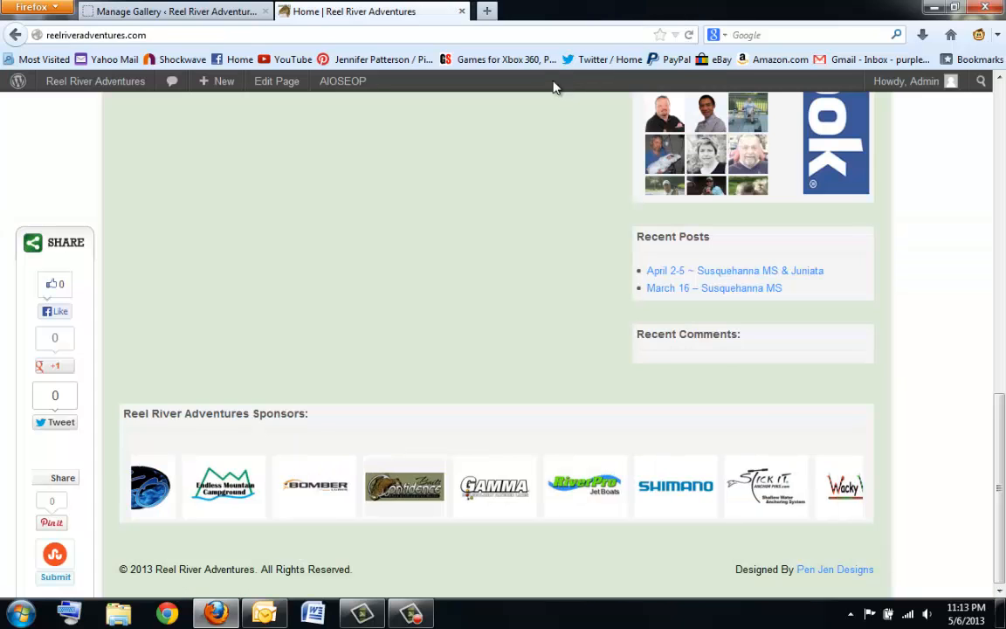
left_click(204, 12)
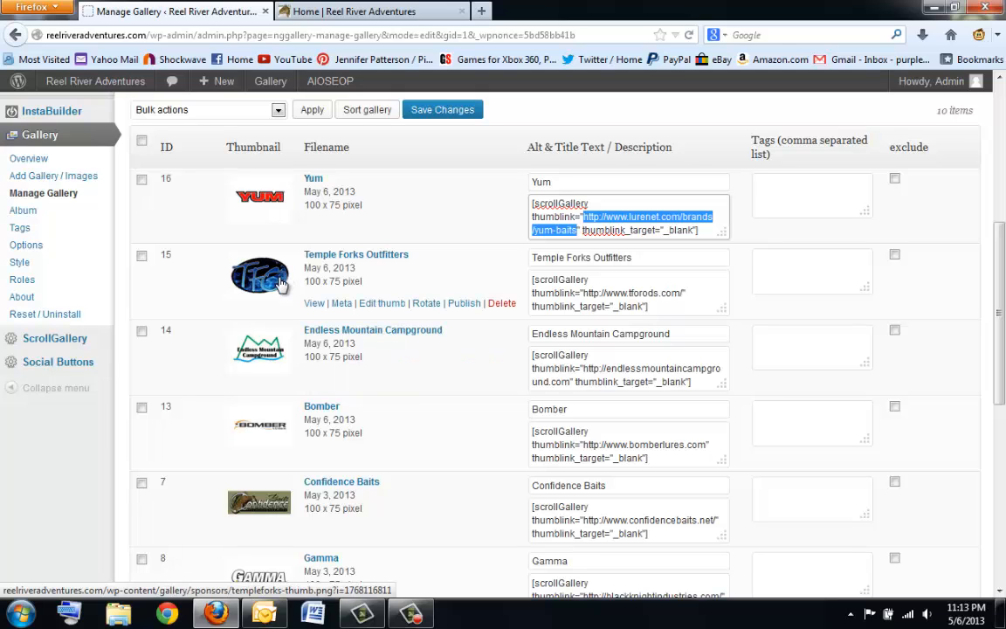
scroll(279, 358, "up", 2)
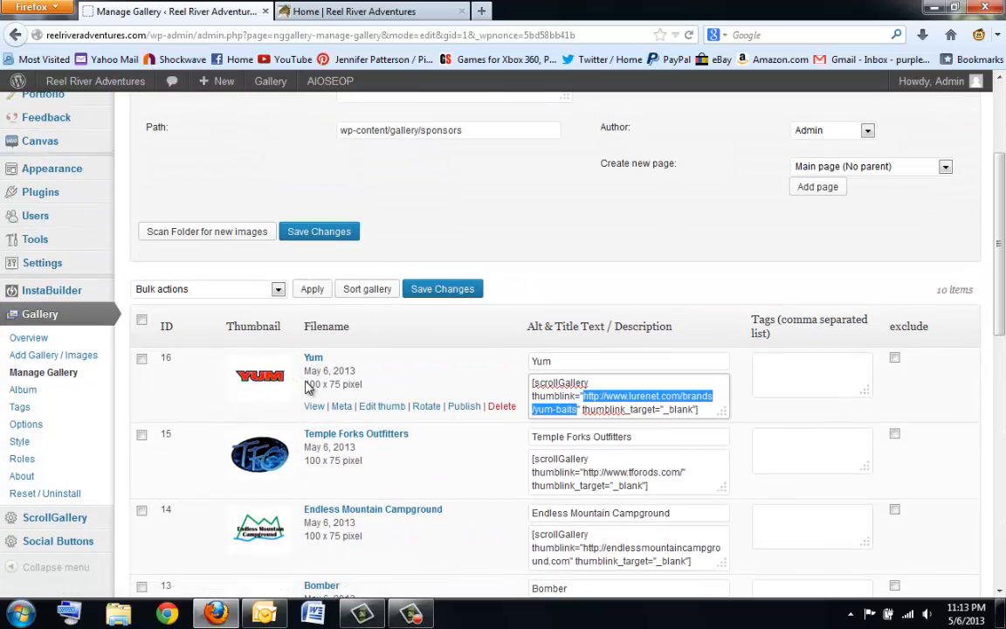
Highlight the Yum logo's pixel dimensions in the sponsors gallery, check the logos in the home page's carousel, and return to the gallery.
left_click_drag(303, 385, 367, 396)
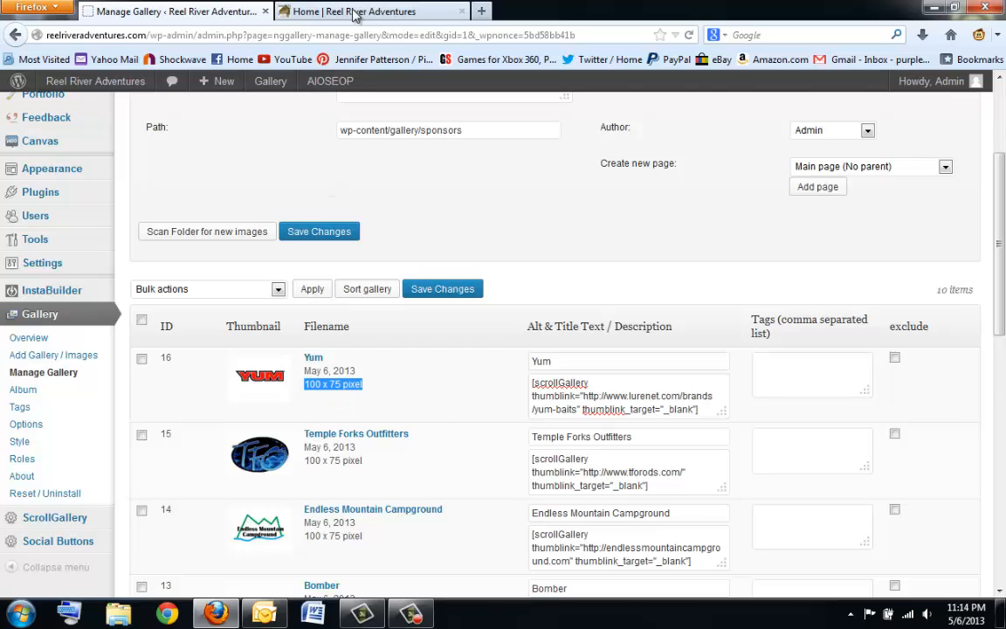
left_click(319, 13)
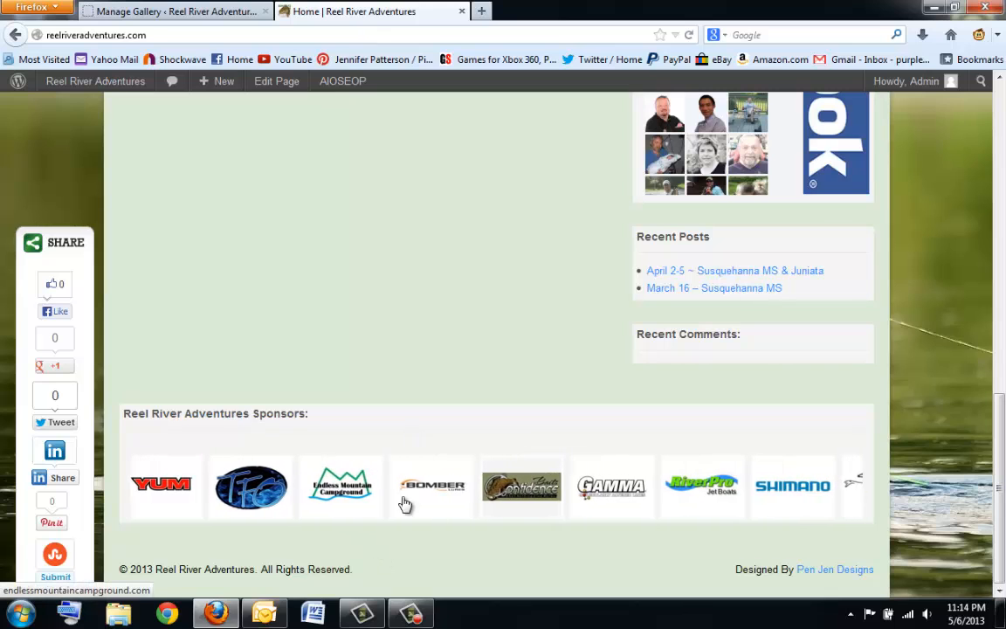
left_click(174, 11)
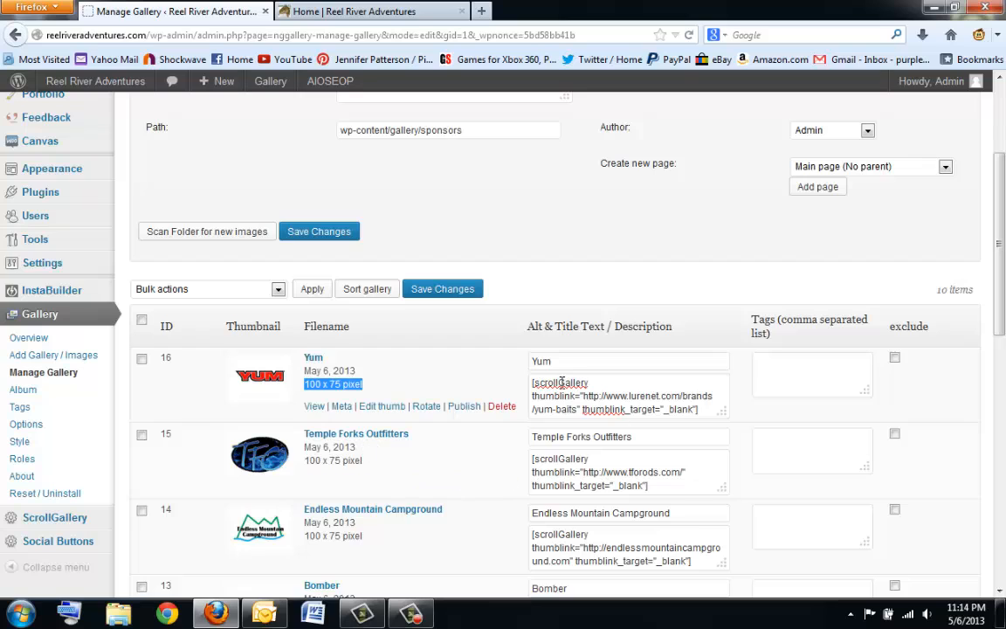
Highlight Yum's complete scrollGallery shortcode, review the sponsors gallery settings, and view the sponsors carousel on the home page again.
left_click_drag(531, 382, 716, 412)
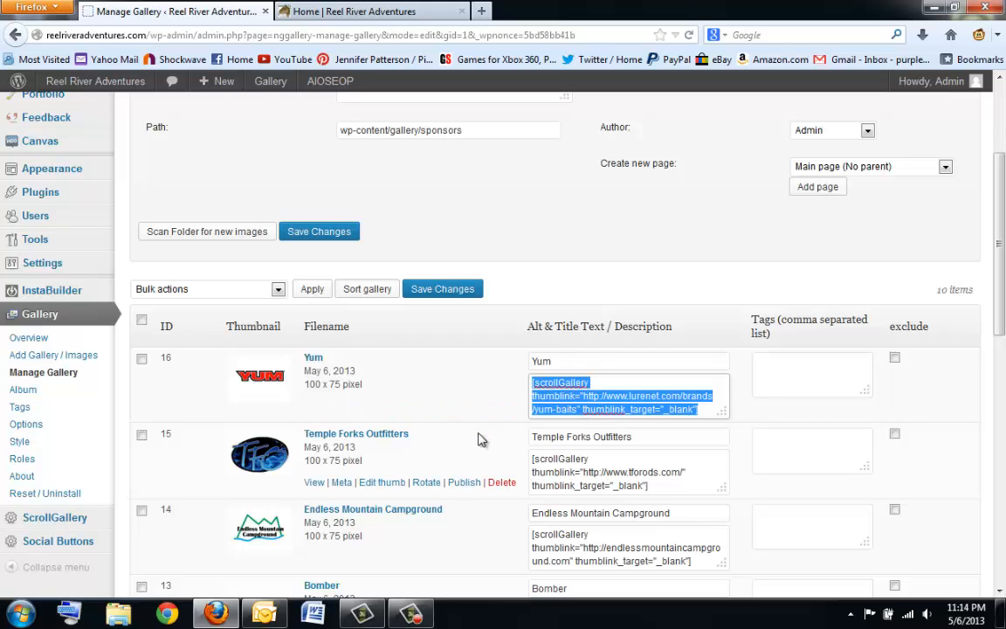
scroll(449, 423, "up", 4)
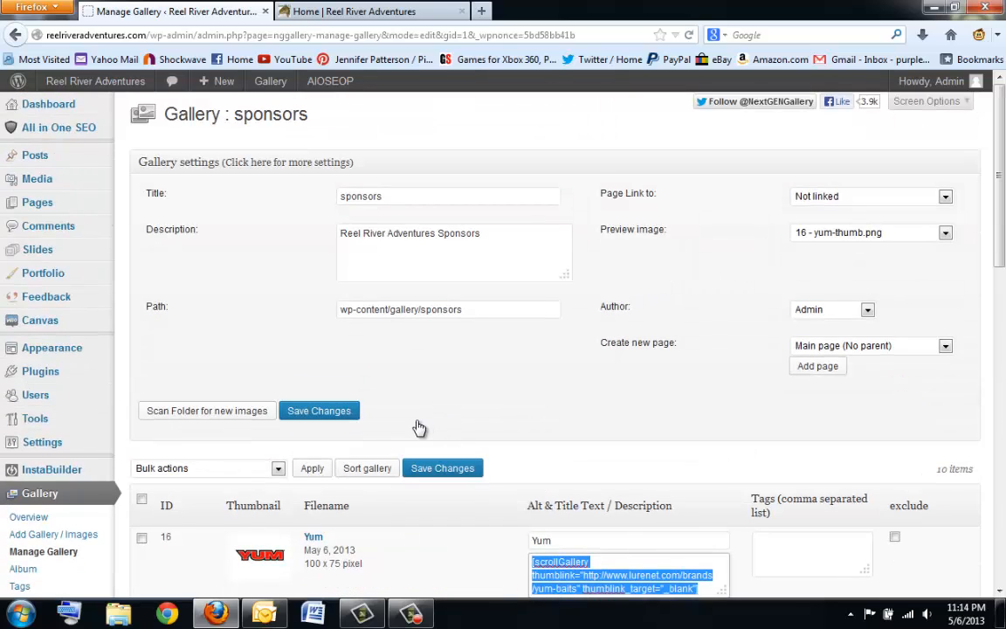
left_click(341, 10)
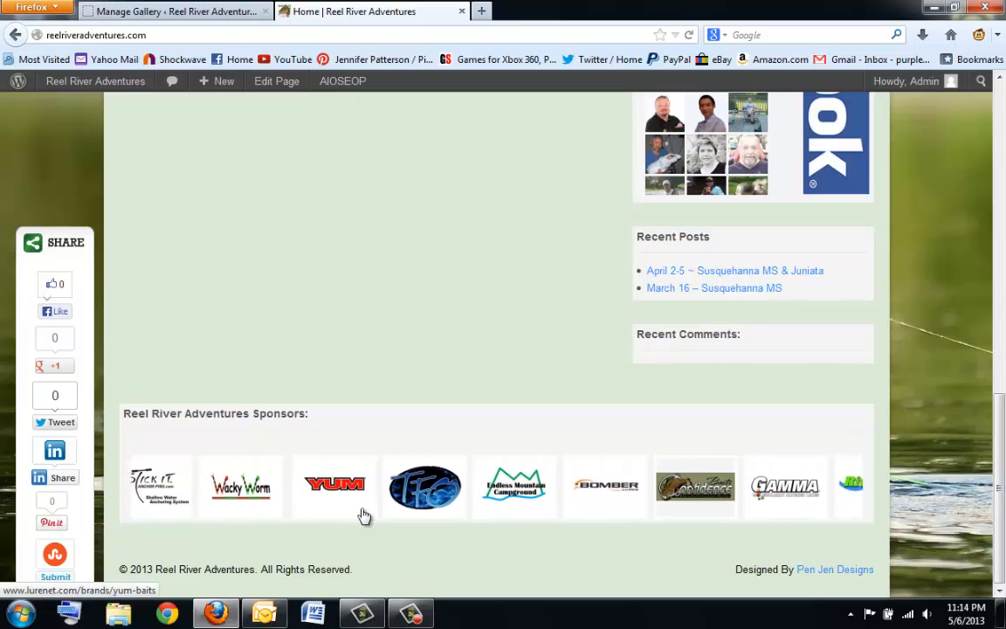
left_click(411, 613)
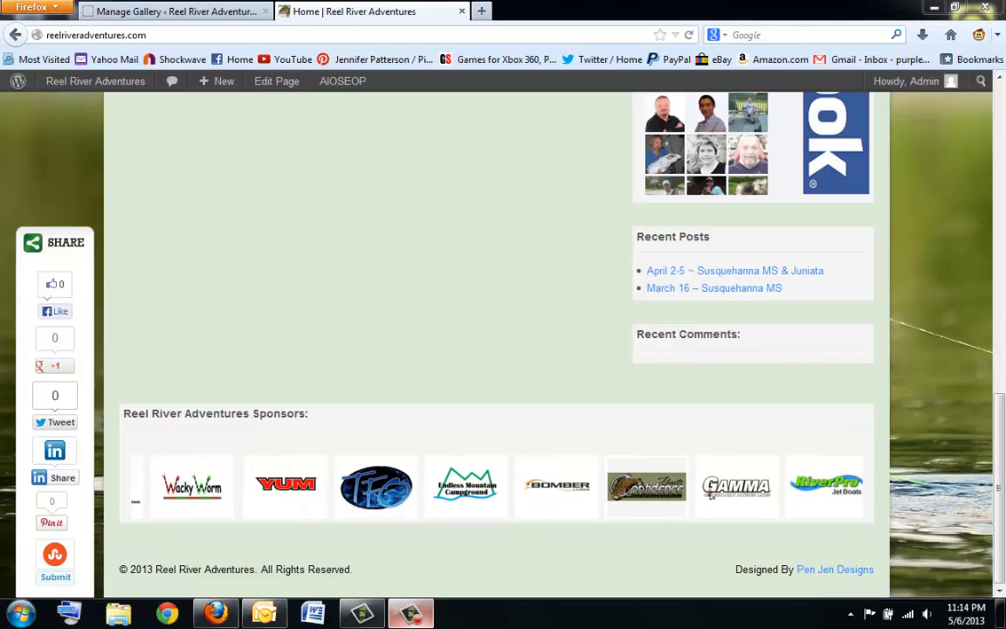